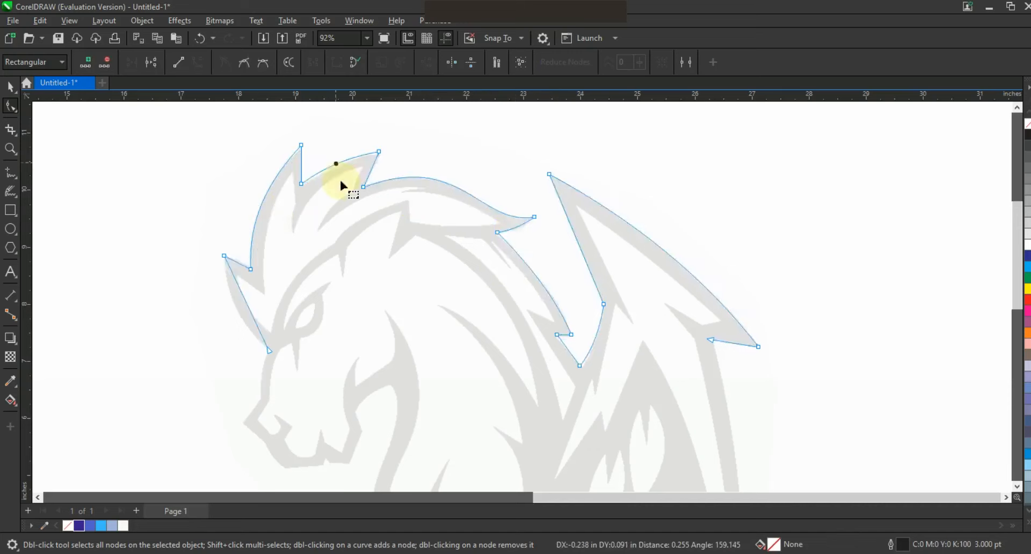
Curve the outline's lowest forelock segment and extend the outline with straight segments down the face and around the muzzle to the throat.
drag(241, 316, 237, 315)
key(F3)
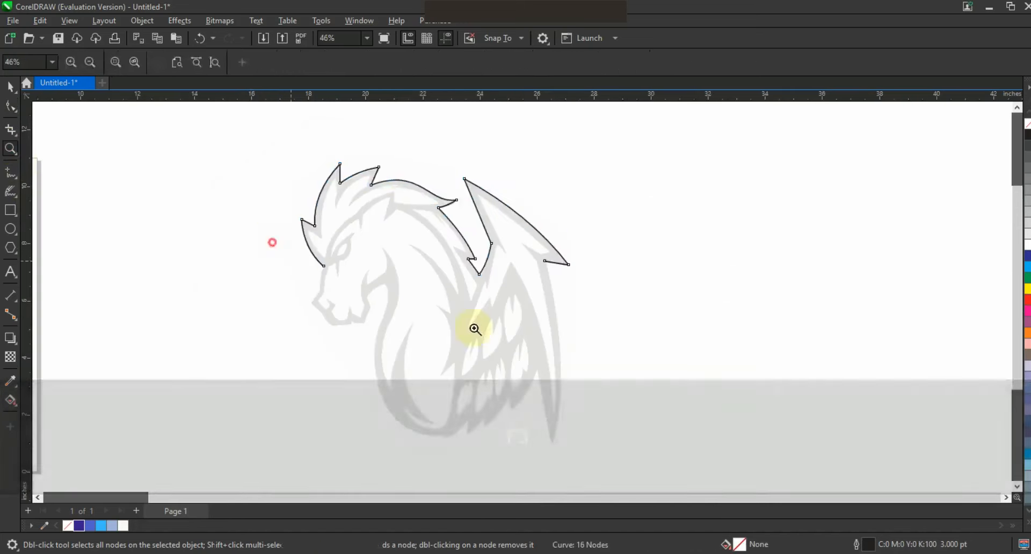
click(474, 328)
key(F5)
click(172, 197)
click(161, 262)
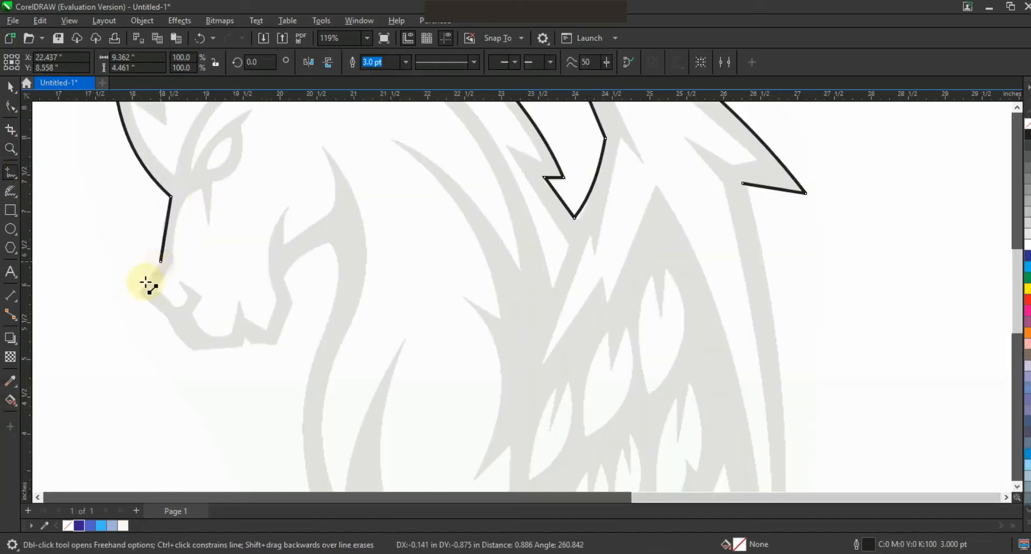
click(141, 291)
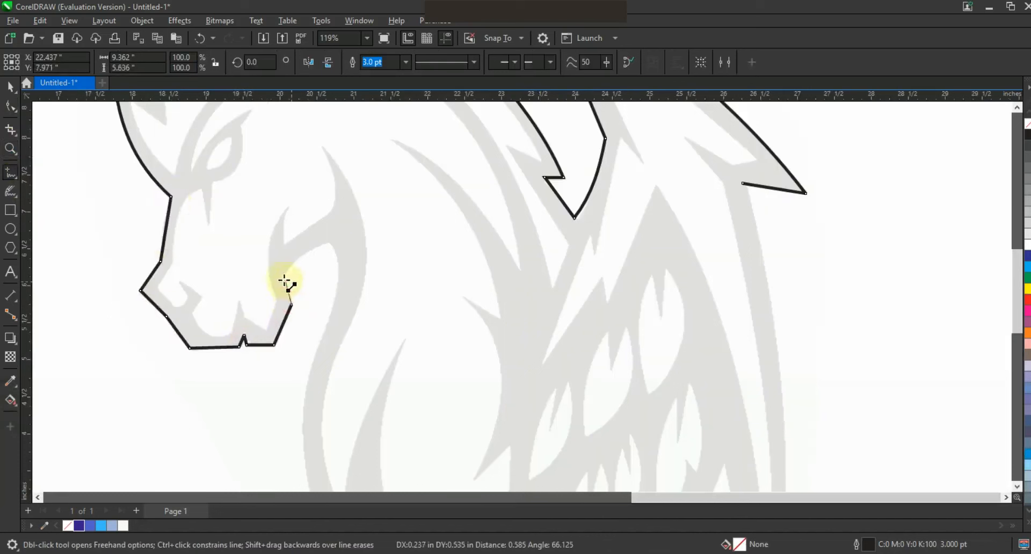
click(329, 245)
Bend the segment under the horse's jaw into an arc that follows the sketch's throat.
click(10, 106)
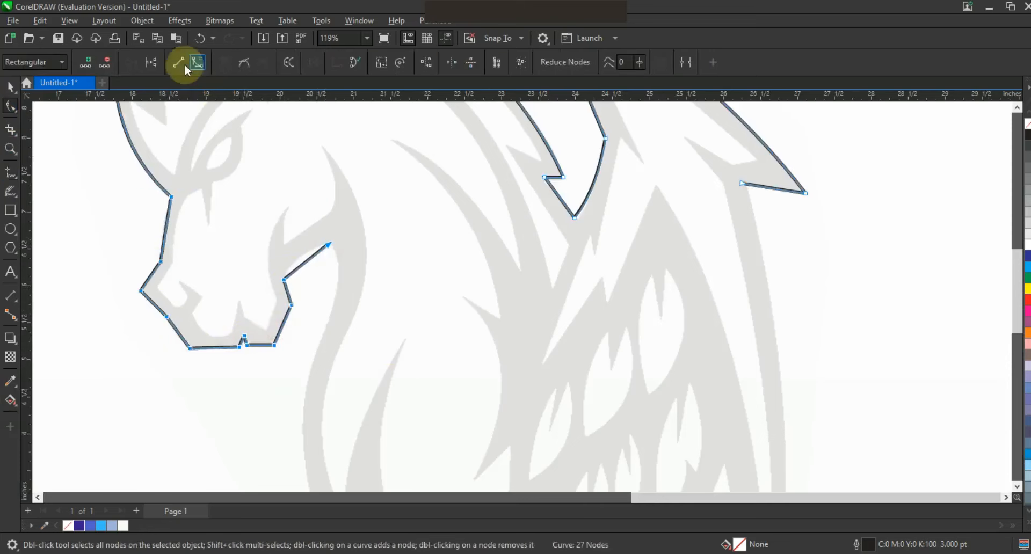
key(ctrl+z)
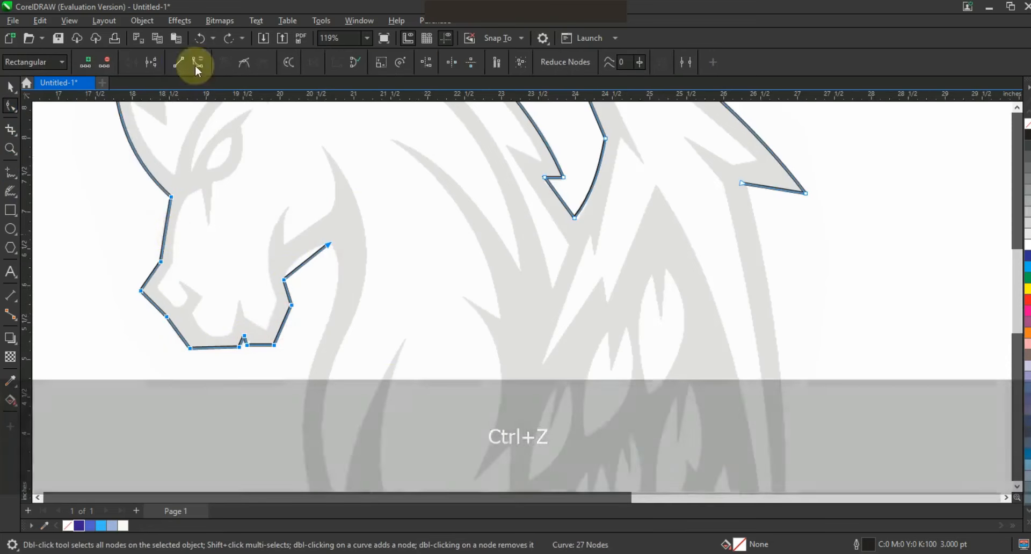
drag(302, 267, 300, 262)
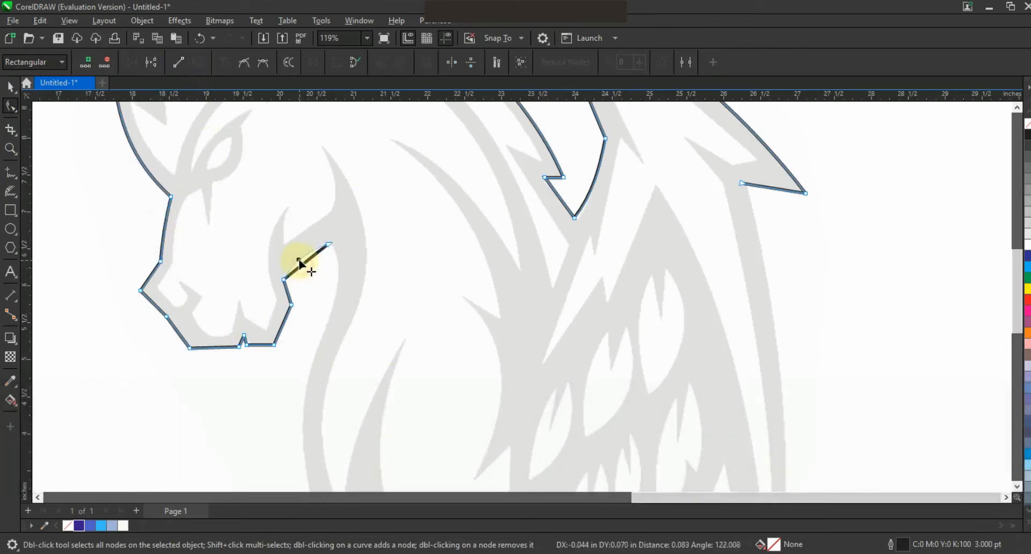
Continue the outline down the chest, along the lower feather tips and wing tip, and close it at the wing's outer corner.
click(11, 172)
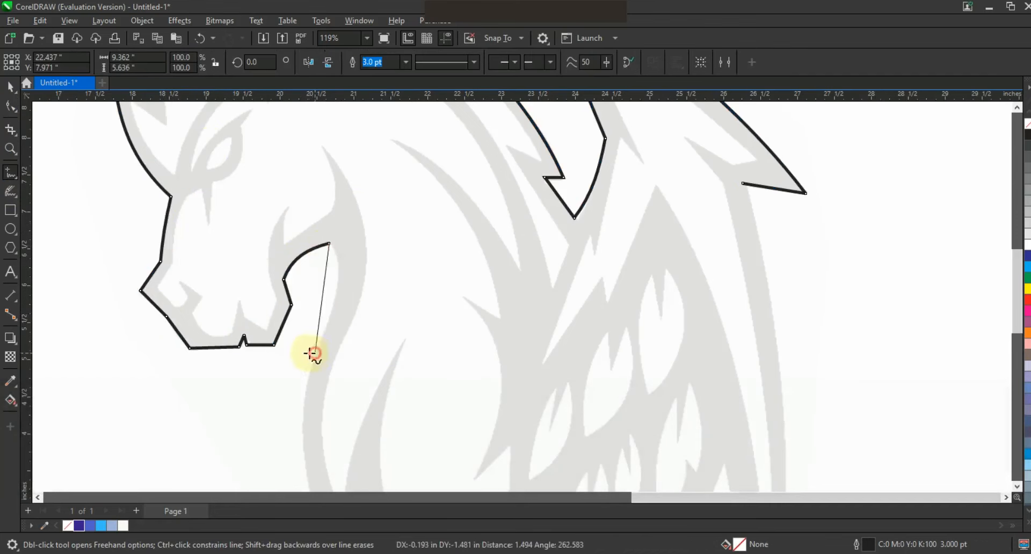
key(F3)
double_click(315, 350)
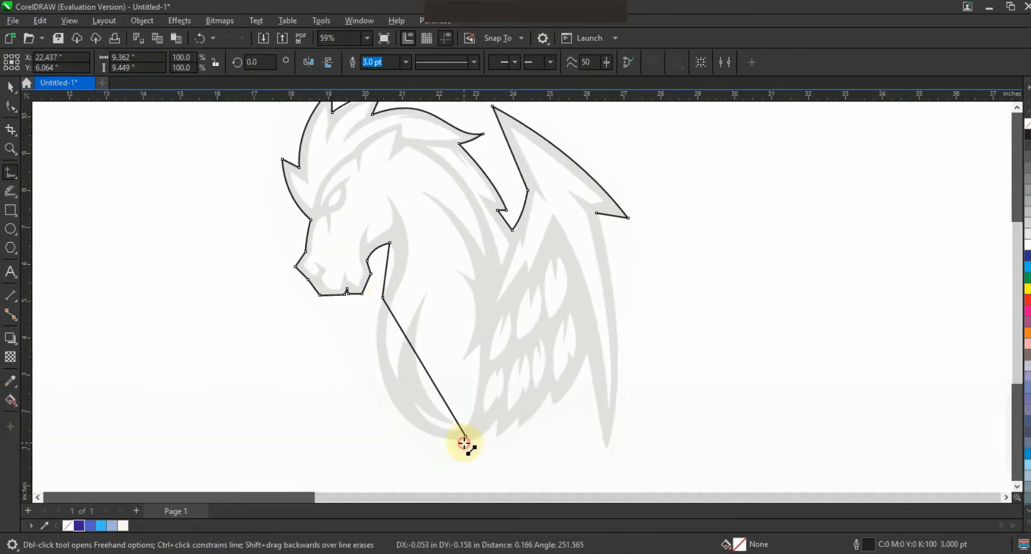
click(494, 437)
click(516, 429)
click(588, 355)
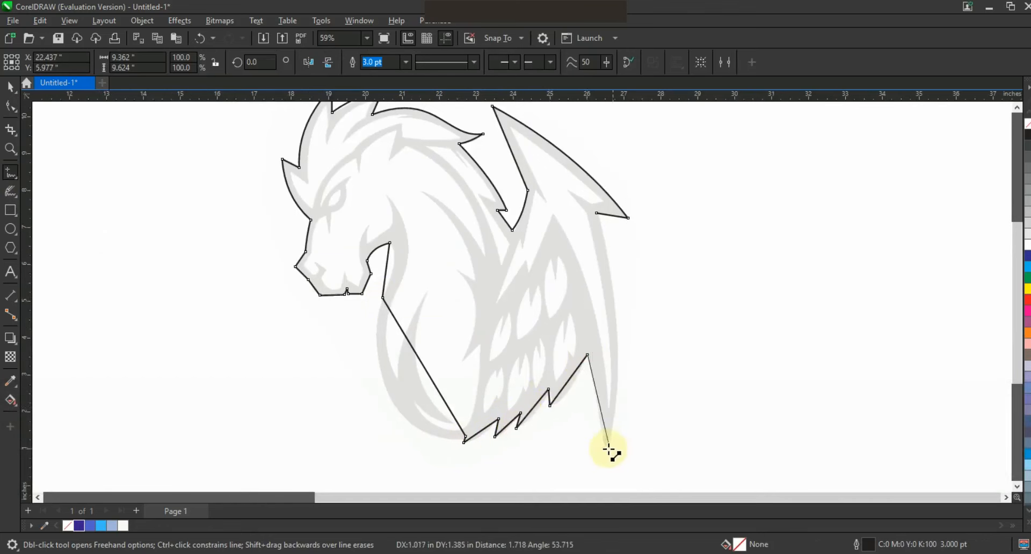
click(596, 213)
Bend the wing's outer edge and the lower feather segments to match the sketch.
click(10, 106)
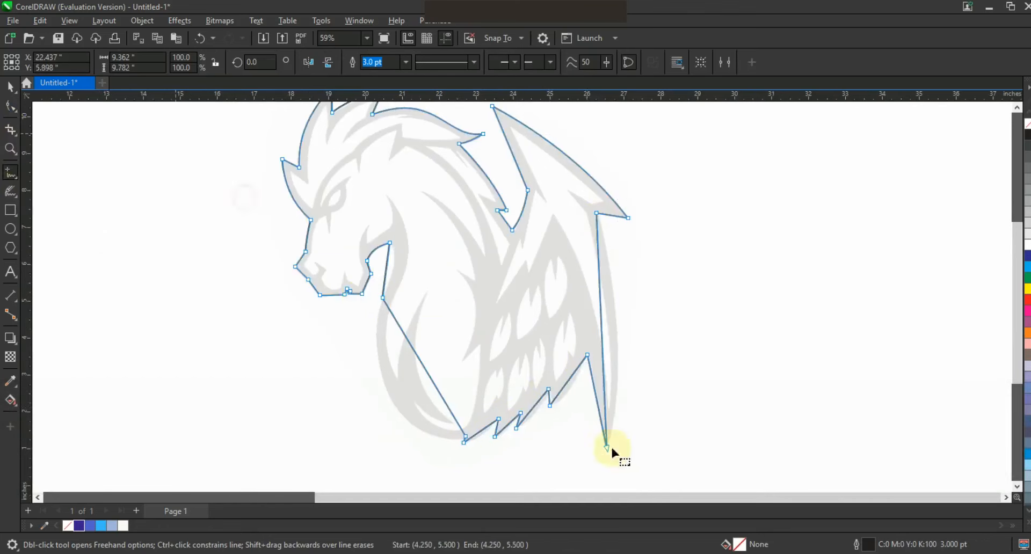
key(shift+F2)
drag(674, 366, 688, 372)
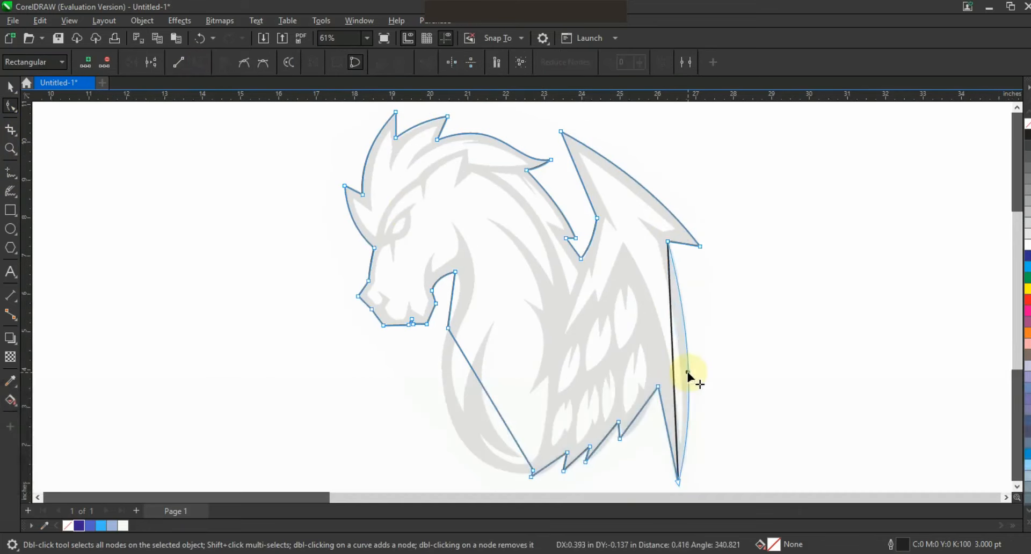
drag(644, 412, 549, 470)
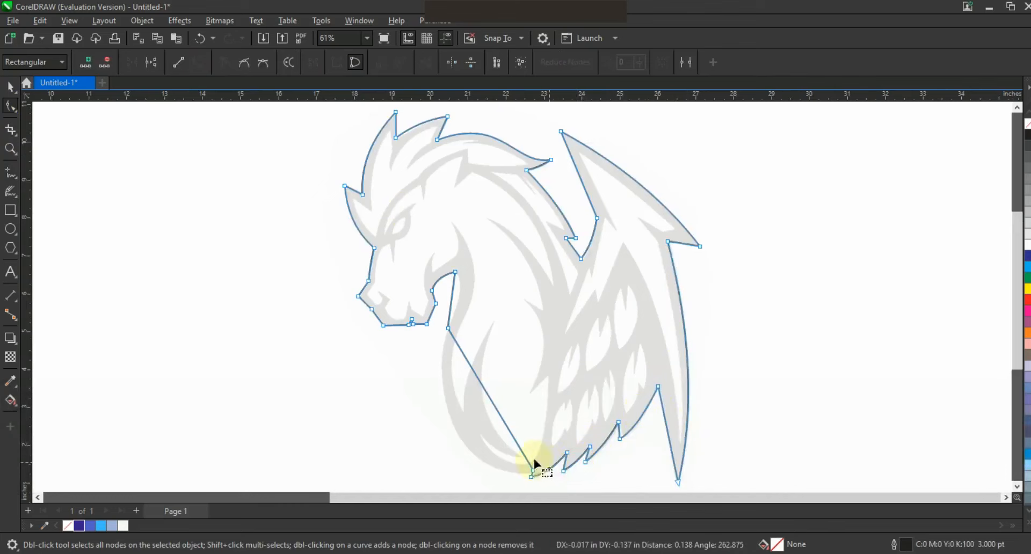
Curve the chest and front neck segments of the outline to follow the sketch.
drag(487, 397, 427, 388)
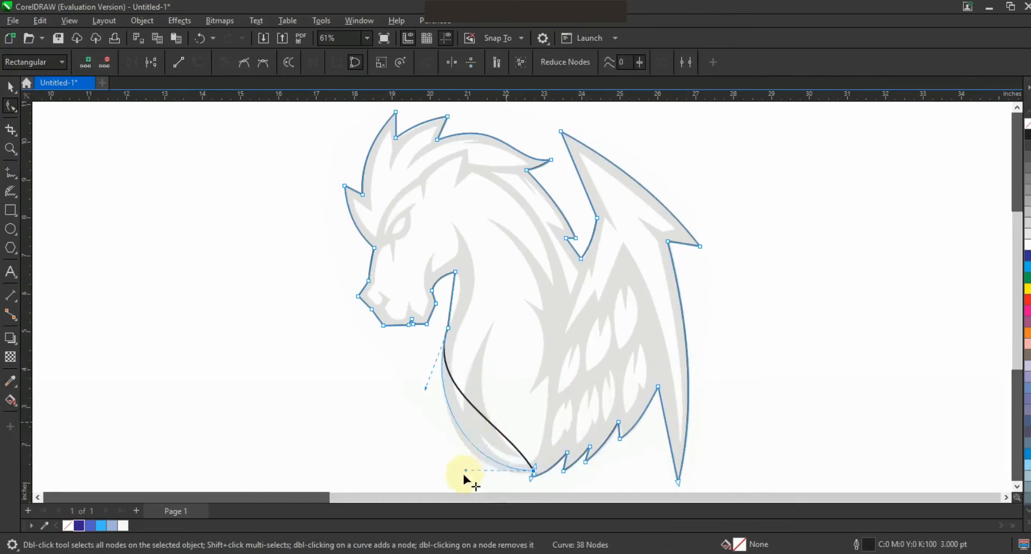
drag(463, 475, 464, 450)
click(465, 263)
drag(451, 303, 464, 286)
Fill the closed horse silhouette with dark blue and place a duplicate beside the original.
click(10, 86)
click(377, 261)
key(F3)
click(79, 525)
drag(438, 289, 664, 286)
right_click(664, 286)
Remove the fill from the original silhouette and the outline from the dark blue duplicate.
click(508, 299)
click(1028, 124)
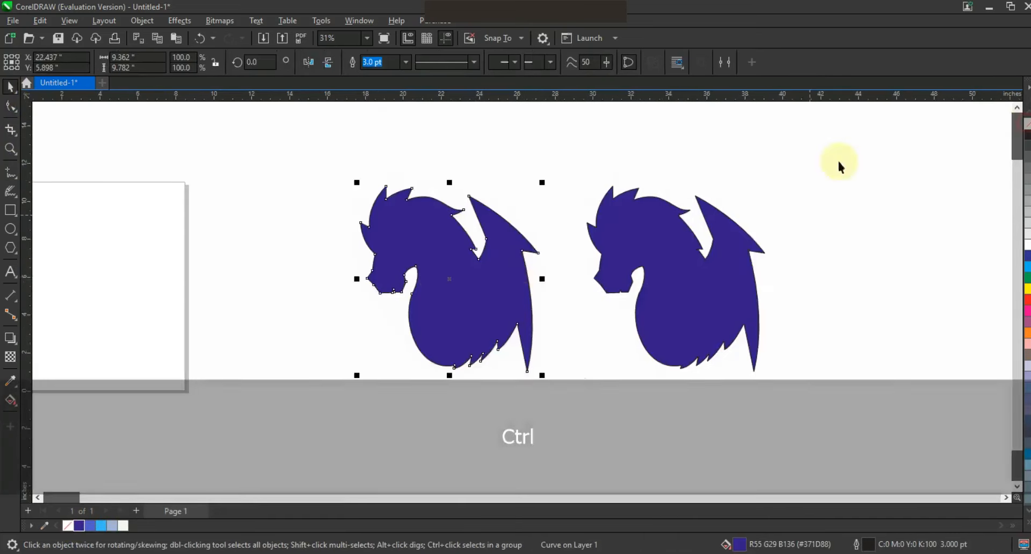
key(Escape)
click(728, 290)
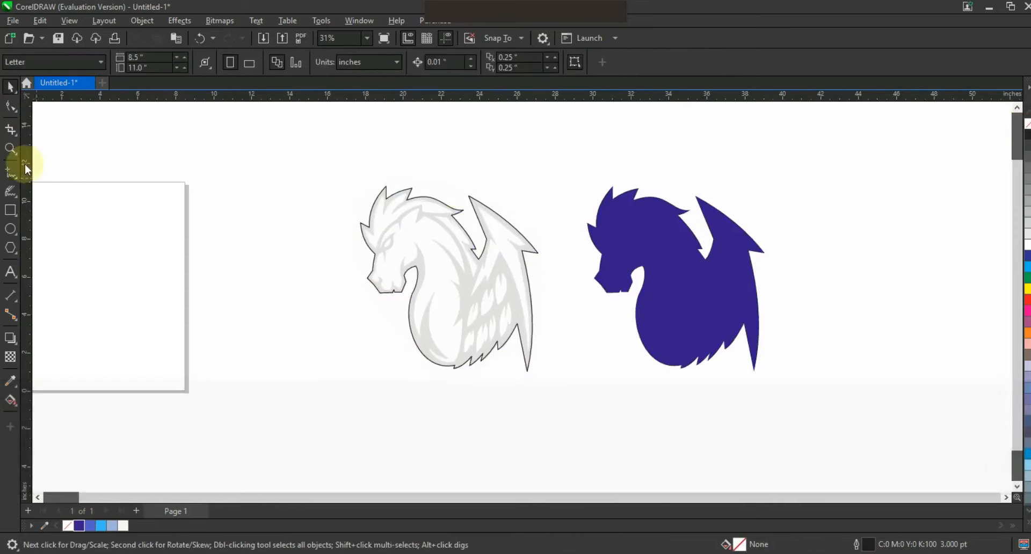
Trace the inner panel of the wing as a closed shape of straight segments inside the original outline.
click(10, 149)
drag(558, 361, 602, 372)
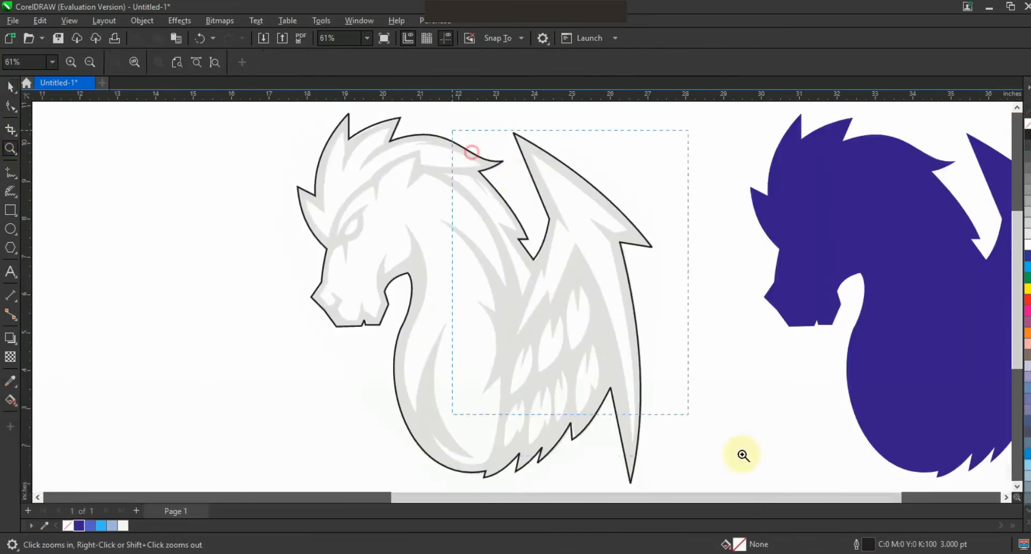
drag(742, 456, 772, 467)
key(F5)
click(542, 461)
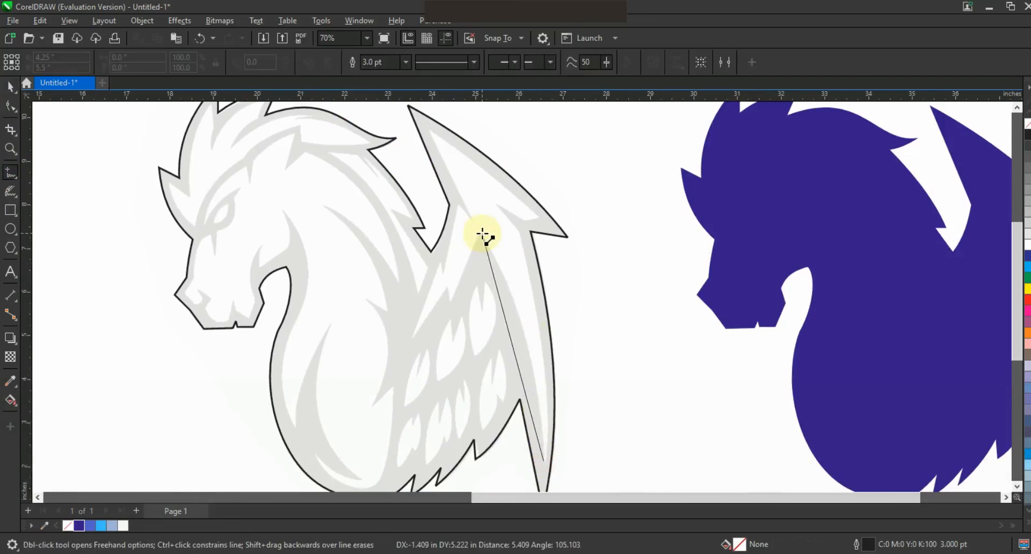
click(479, 235)
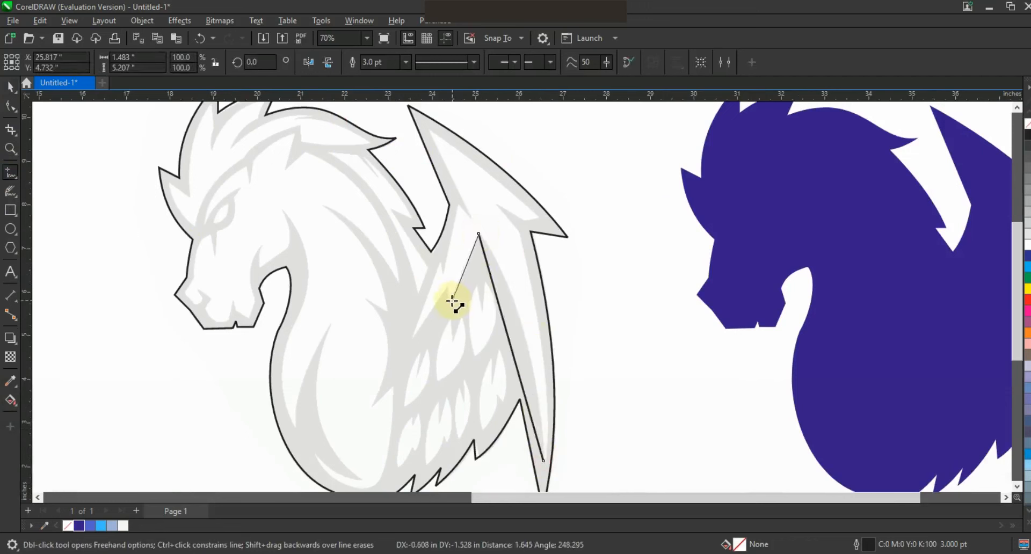
click(446, 288)
click(411, 340)
click(444, 274)
click(431, 132)
click(540, 215)
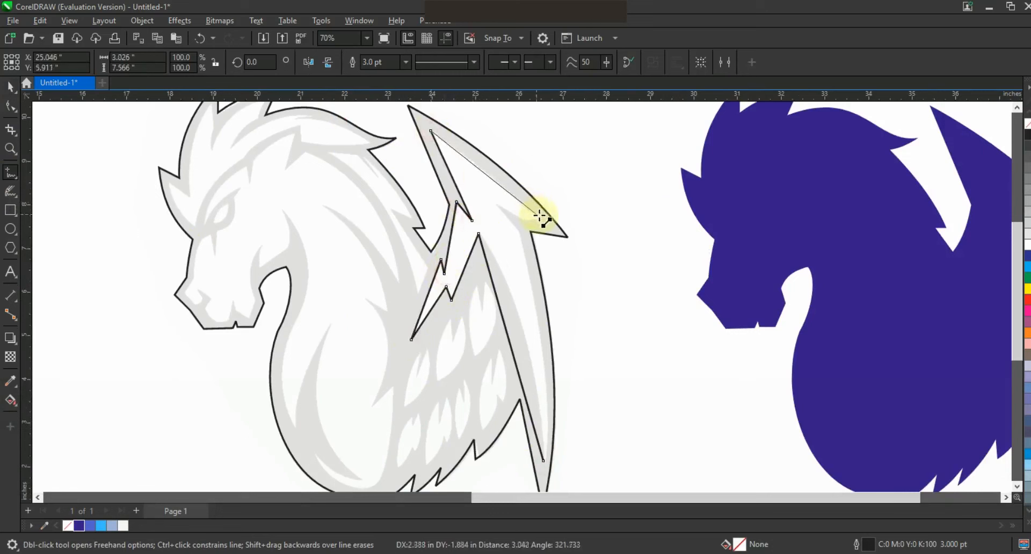
click(544, 463)
Convert the inner wing panel's segments to curves and bend its long edges to the sketch.
click(11, 106)
click(198, 62)
mouse_move(530, 330)
mouse_down()
mouse_move(541, 345)
mouse_move(520, 324)
mouse_up()
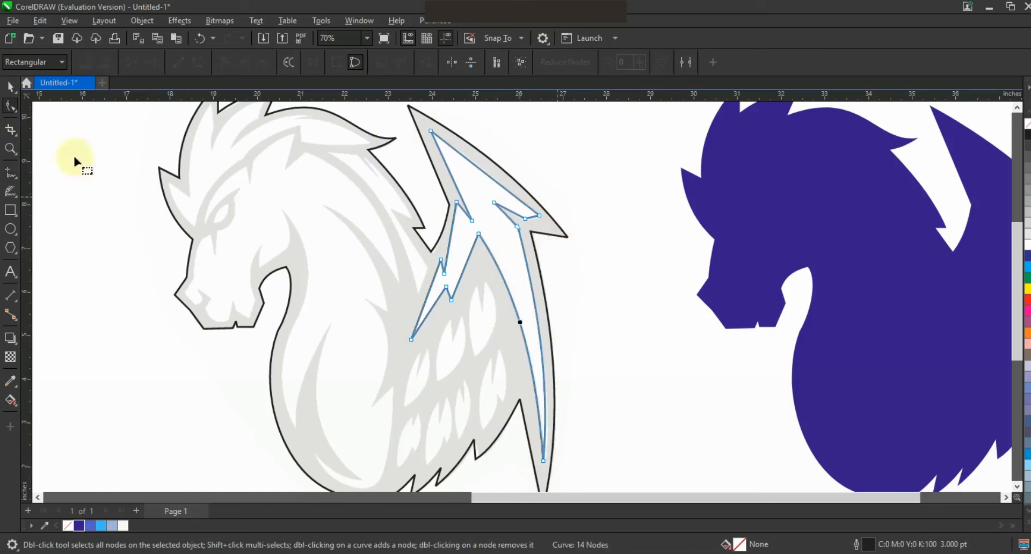
Fill the inner wing panel with light blue and deselect it.
key(space)
click(112, 525)
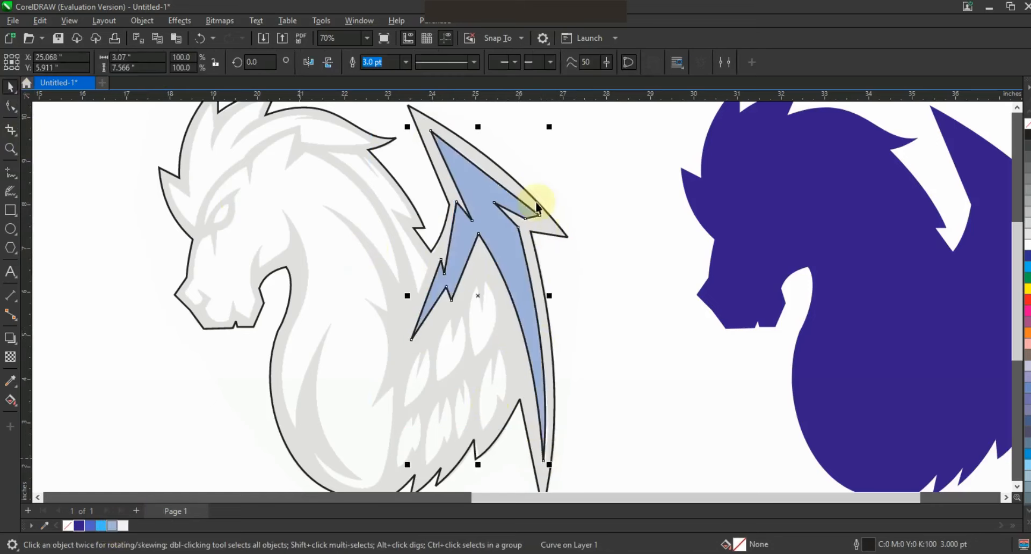
scroll(537, 207, down, 2)
key(Escape)
Trace the topmost feather highlight under the wing panel as a closed notched shape and curve its sides to the sketch.
click(10, 149)
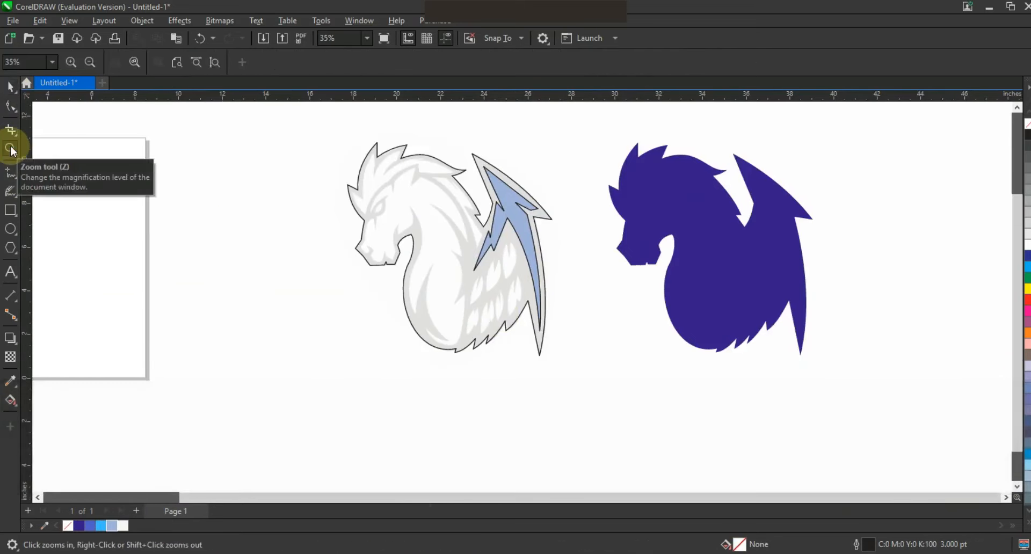
click(493, 137)
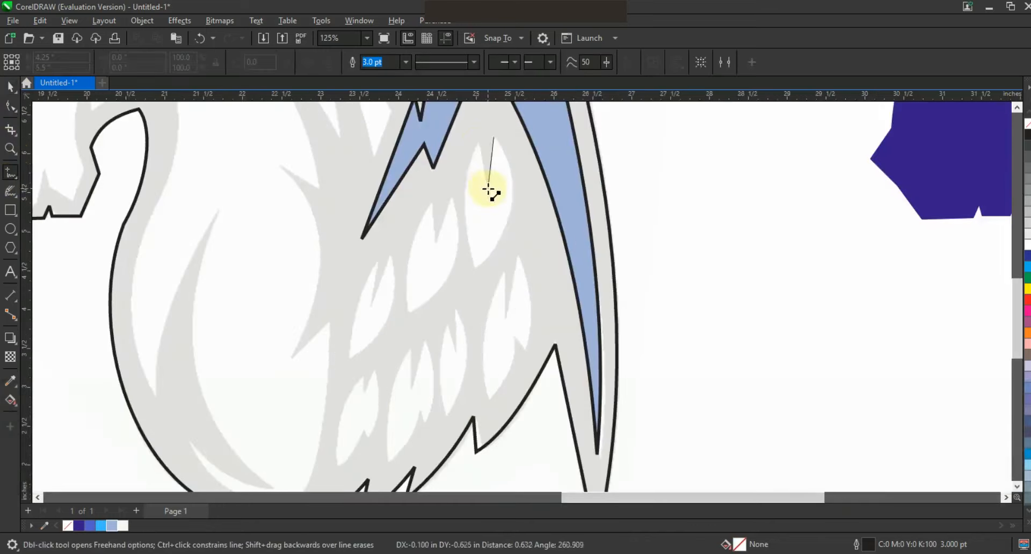
double_click(488, 187)
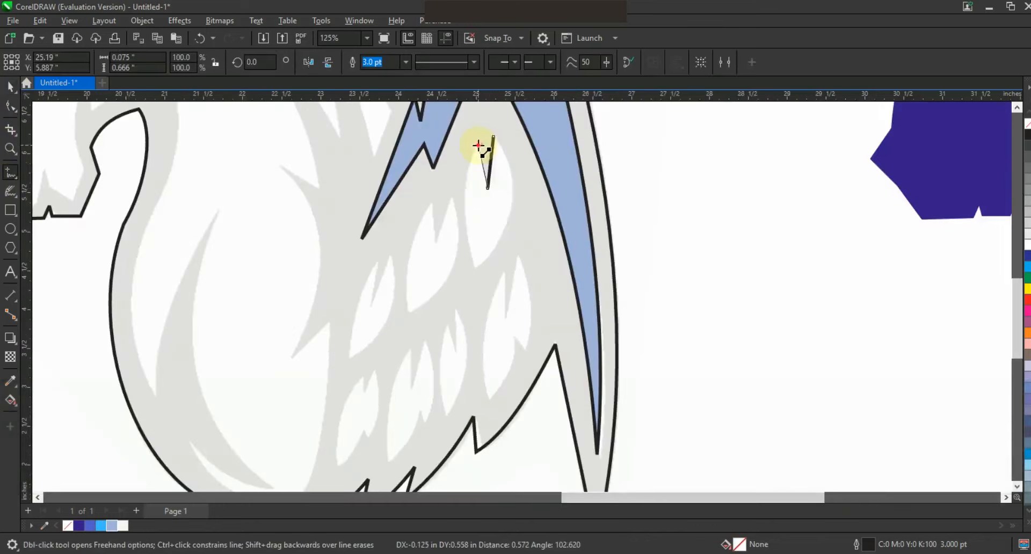
double_click(474, 266)
click(10, 105)
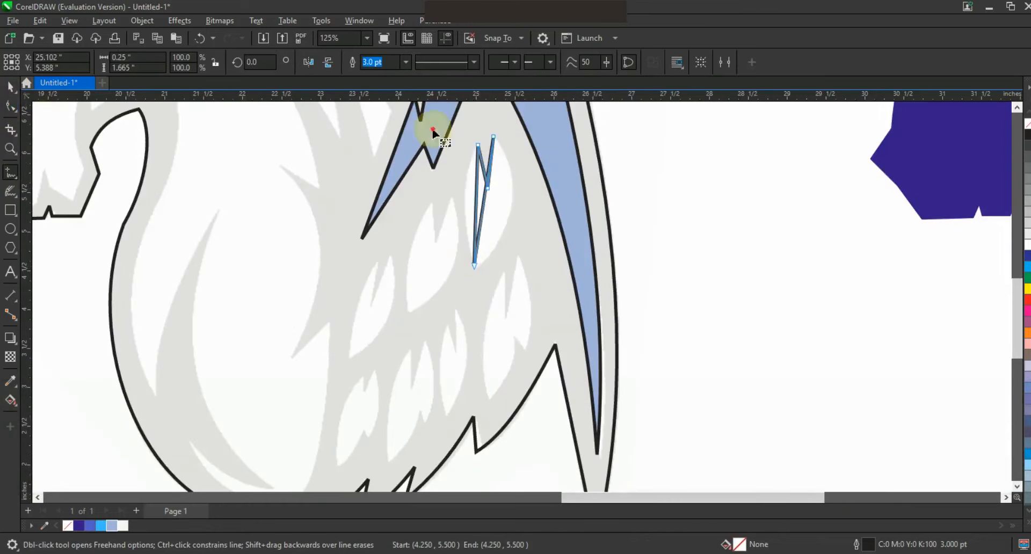
click(189, 64)
mouse_move(482, 214)
mouse_down()
mouse_move(507, 214)
mouse_move(467, 210)
mouse_up()
Trace the two remaining upper-row feather highlights as closed notched shapes with straight segments.
click(10, 172)
double_click(435, 243)
double_click(433, 202)
double_click(407, 313)
click(451, 198)
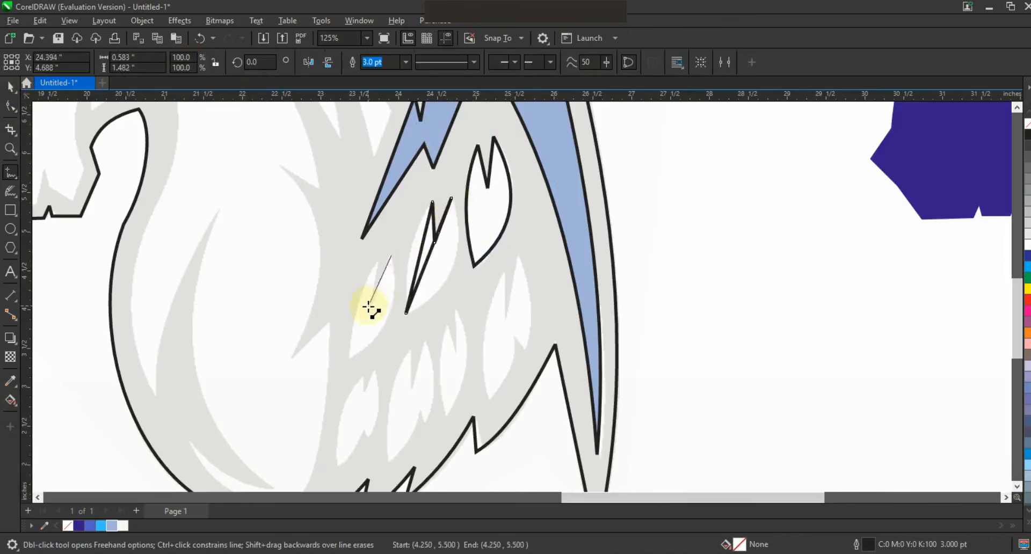
double_click(375, 263)
click(391, 257)
Trace the feather highlight nearest the wing's edge and its smaller inner neighbour with straight segments.
click(517, 256)
double_click(502, 316)
double_click(505, 268)
double_click(490, 401)
double_click(512, 335)
click(525, 351)
click(455, 307)
click(455, 349)
click(446, 322)
click(447, 416)
click(455, 308)
Trace the two lower feather highlights closest to the chest with straight segments.
click(423, 340)
click(411, 389)
click(410, 352)
click(389, 461)
click(418, 410)
click(424, 341)
click(365, 392)
click(365, 375)
click(337, 468)
click(364, 427)
click(375, 372)
Combine the six straight-sided feather shapes into one curve object and convert their segments to curves.
click(10, 87)
shift+click(419, 360)
shift+click(456, 327)
shift+click(504, 301)
shift+click(443, 222)
click(353, 62)
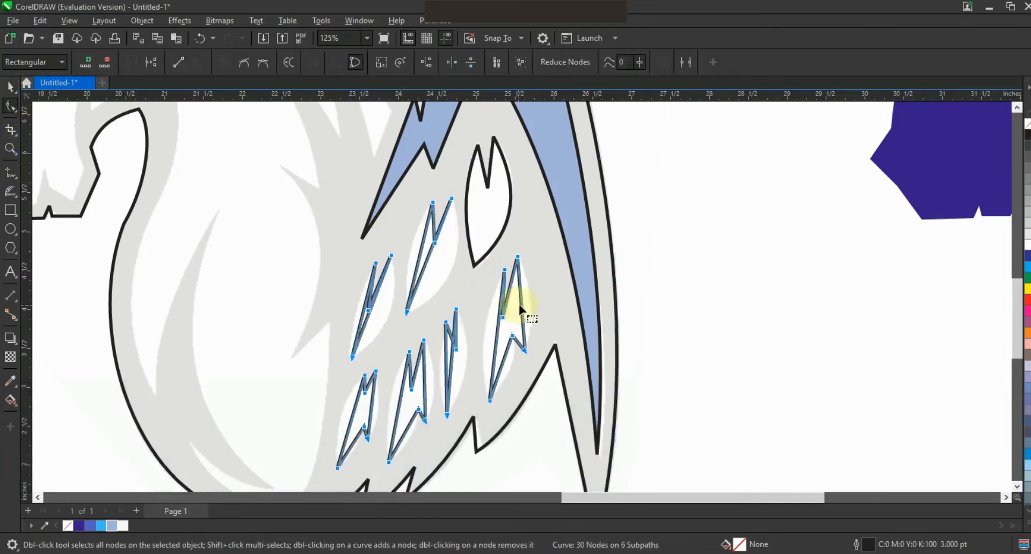
Bend the sides of the feather nearest the wing's edge and its smaller neighbour to the sketch.
drag(521, 309, 527, 301)
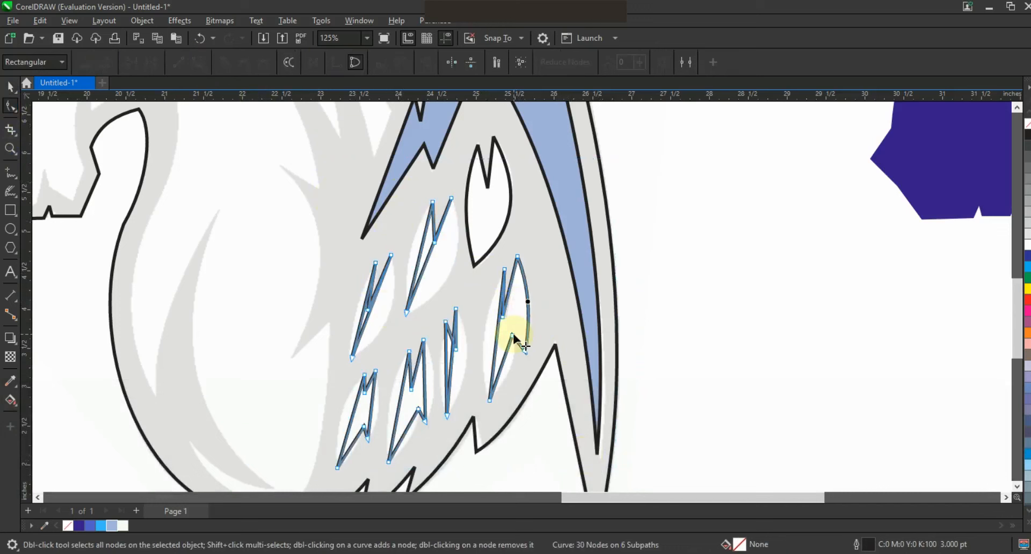
drag(497, 336, 516, 355)
drag(453, 360, 467, 359)
Curve the sides of the lower-row feathers closest to the chest to match the sketch.
key(shift+F2)
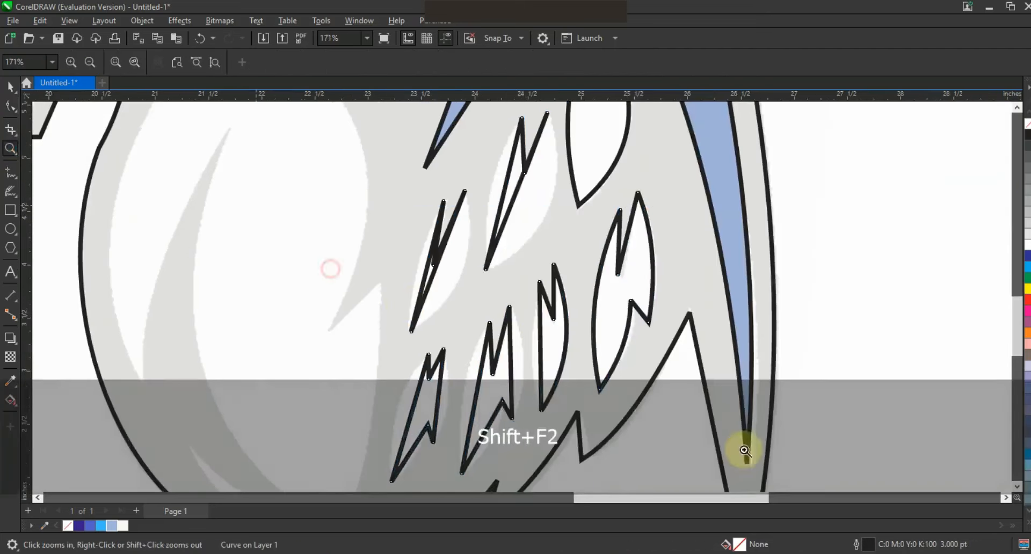
scroll(494, 387, up, 2)
key(F10)
drag(566, 340, 534, 339)
drag(476, 368, 448, 370)
drag(480, 461, 481, 461)
click(500, 325)
drag(412, 394, 347, 412)
Curve both sides of the two straight-sided upper-row feathers to the sketch and deselect the feather shapes.
scroll(562, 325, down, 1)
click(10, 149)
drag(402, 121, 777, 320)
key(F10)
drag(432, 263, 479, 283)
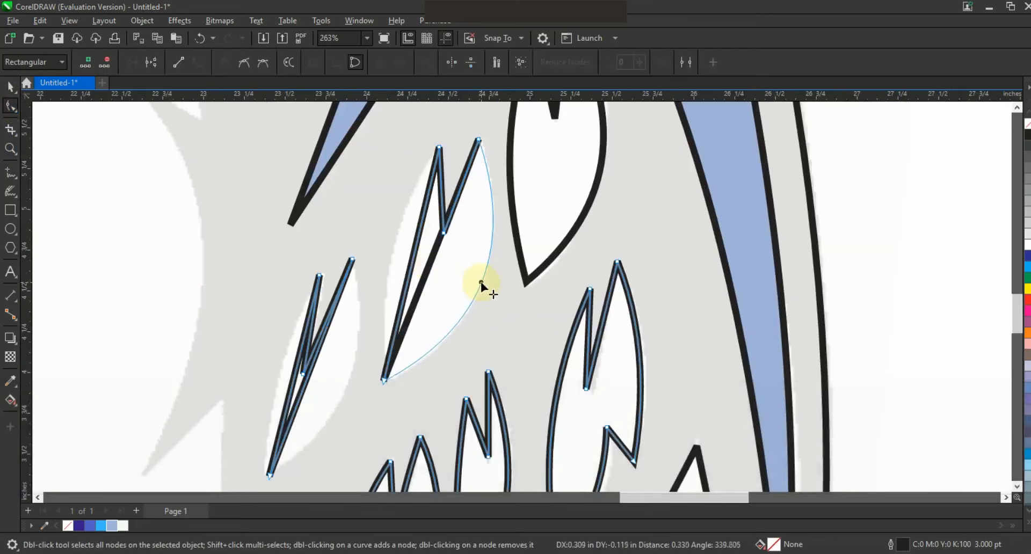
drag(412, 260, 395, 259)
drag(304, 386, 280, 387)
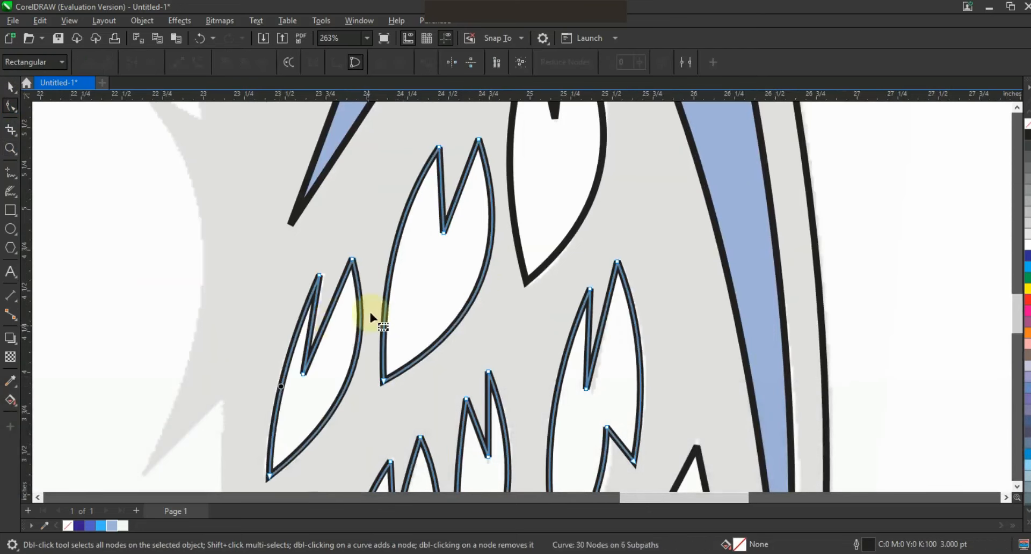
key(F3)
key(space)
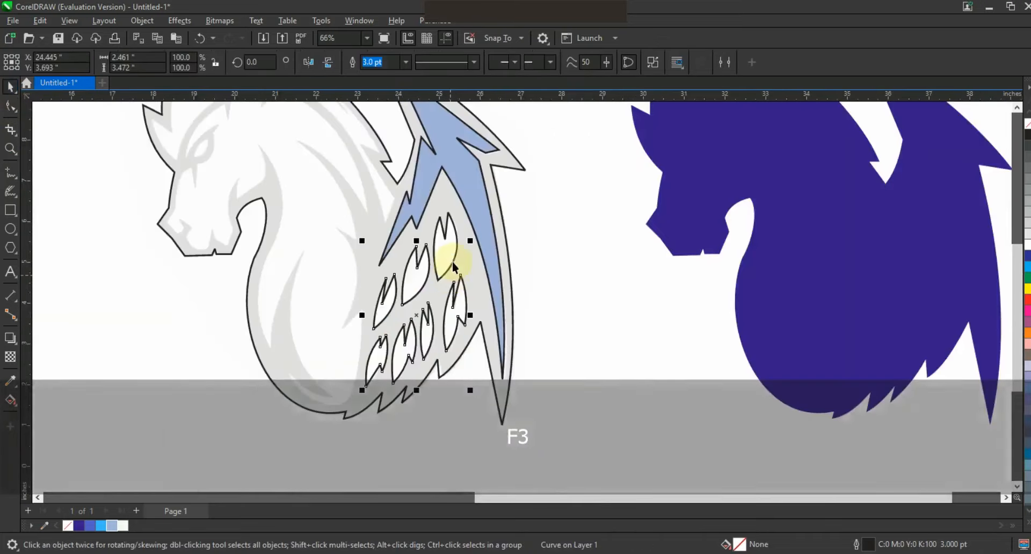
click(454, 261)
key(F3)
key(Escape)
Trace the bridge of the horse's nose from below the eye down around the nostril with straight freehand segments.
click(10, 149)
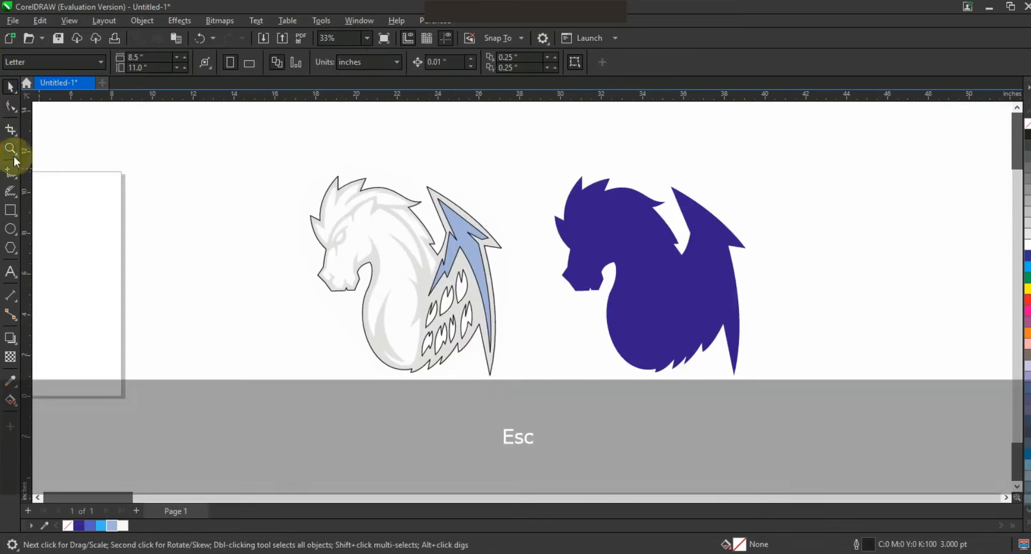
click(329, 233)
drag(288, 144, 637, 385)
drag(274, 151, 748, 414)
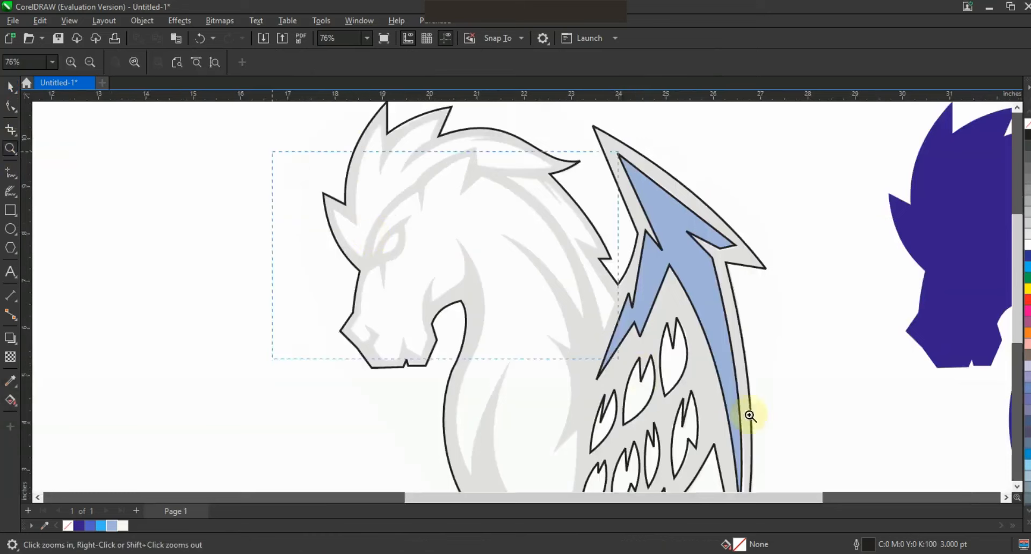
key(F5)
click(314, 277)
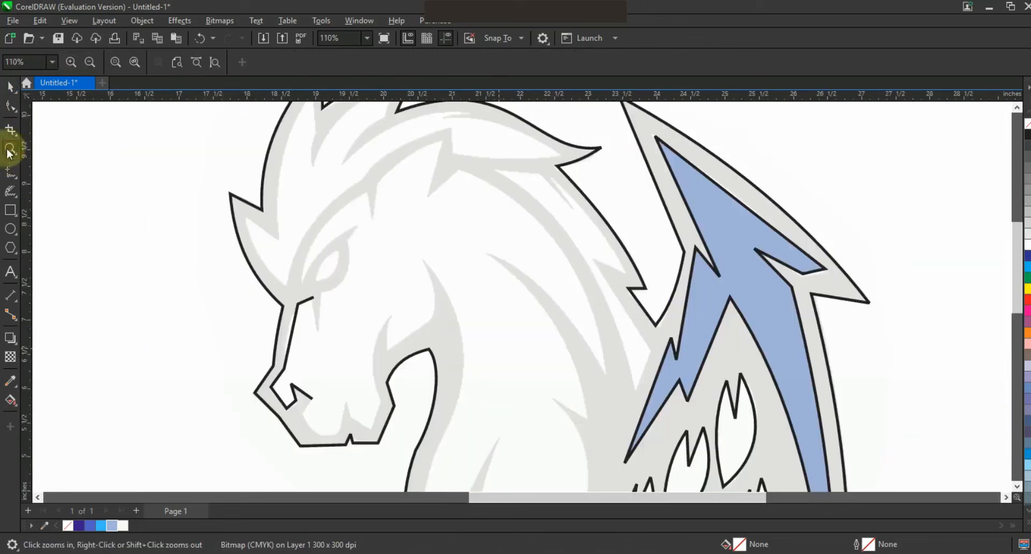
click(10, 106)
click(10, 87)
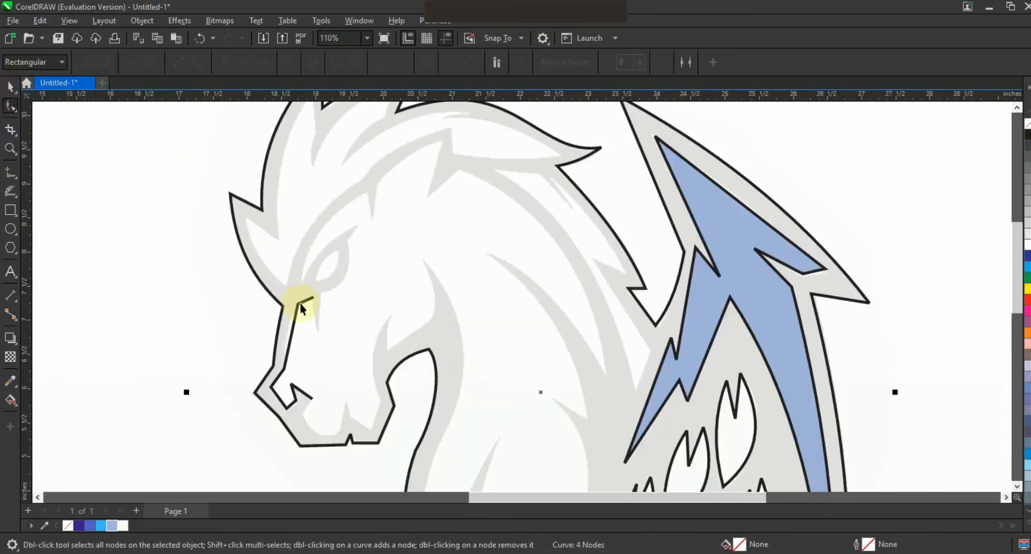
click(299, 302)
Extend the straight-segment outline past the eye, over the brow and forehead, and down the pointed stripes of the neck.
click(10, 172)
click(317, 330)
click(303, 277)
click(368, 192)
click(377, 183)
click(442, 141)
click(605, 371)
click(488, 251)
click(589, 420)
click(552, 395)
Continue the outline with straight segments down the back of the chest and around the curved chest stripe.
scroll(697, 385, down, 3)
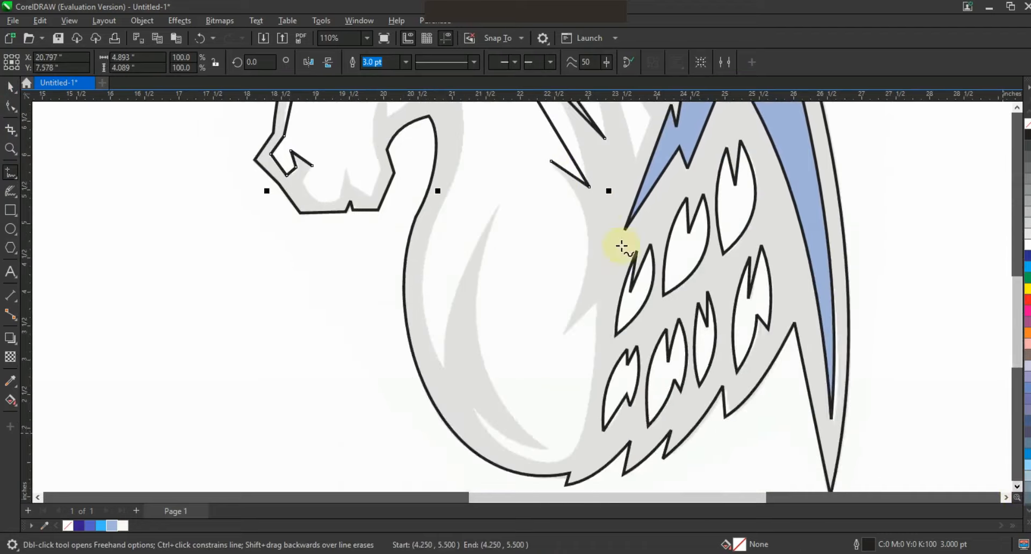
click(563, 334)
click(594, 306)
click(527, 460)
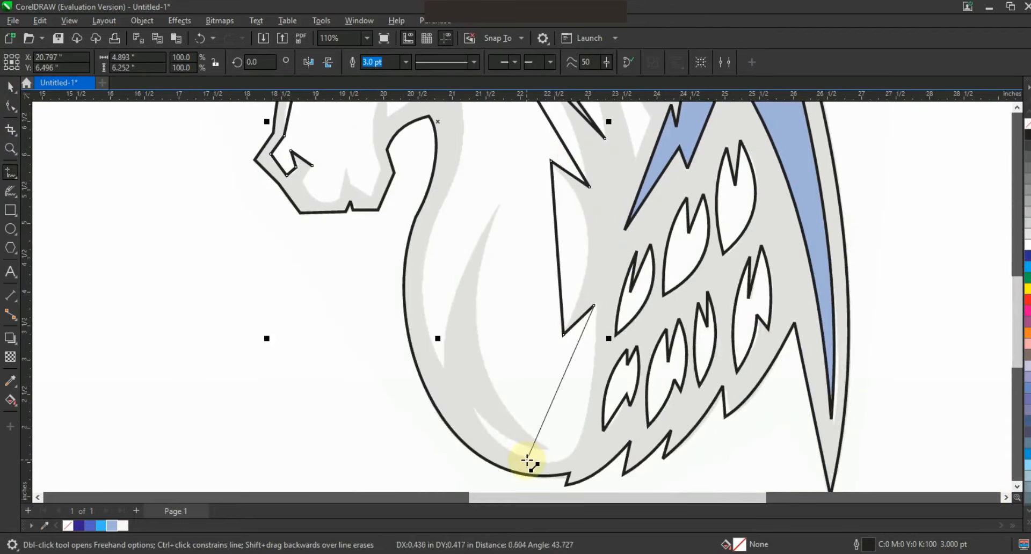
click(498, 204)
click(445, 367)
Trace up the throat and around the cheek, jaw and chin, closing the face-and-body outline at the mouth.
click(463, 159)
click(1017, 108)
click(1019, 110)
click(462, 354)
click(391, 275)
click(379, 363)
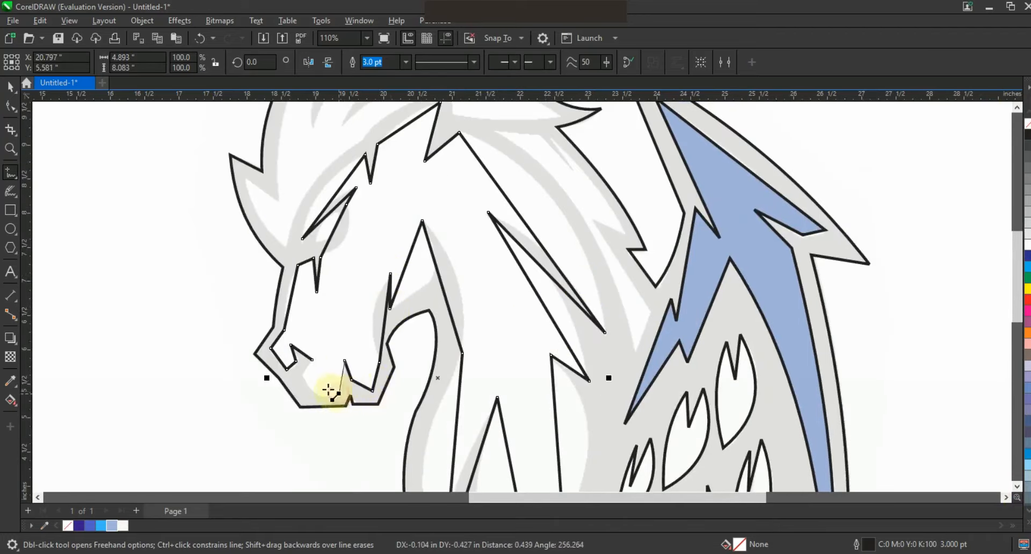
click(306, 376)
Convert the face-and-body outline's segments to curves and bend the brow and the edge below the eye to the sketch.
click(11, 106)
key(F3)
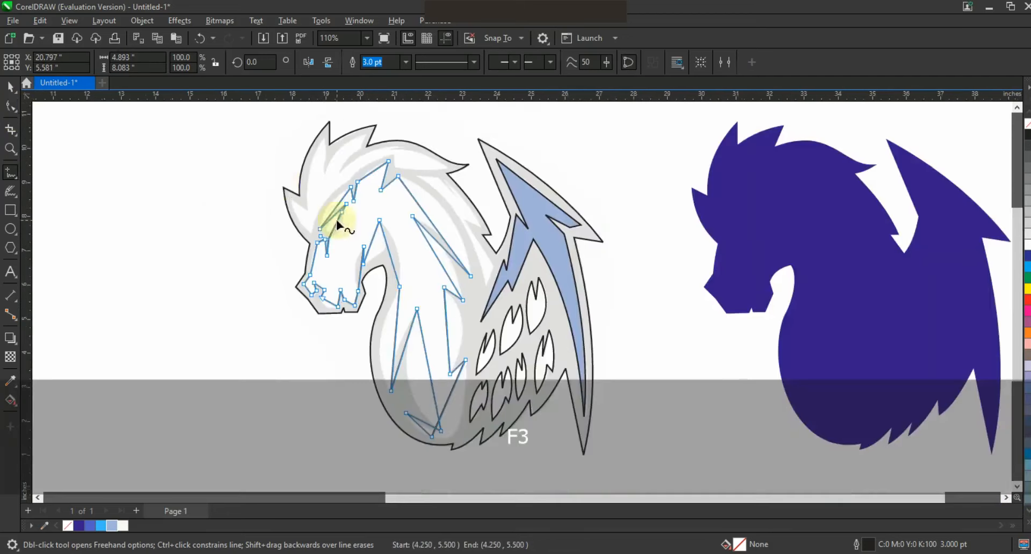
key(shift+F2)
drag(457, 171, 445, 171)
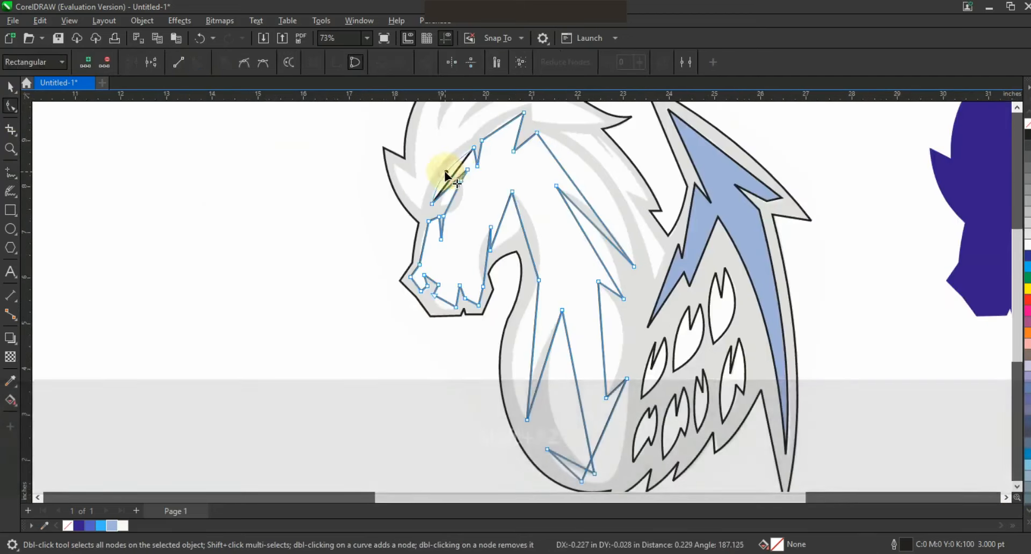
click(10, 149)
click(512, 238)
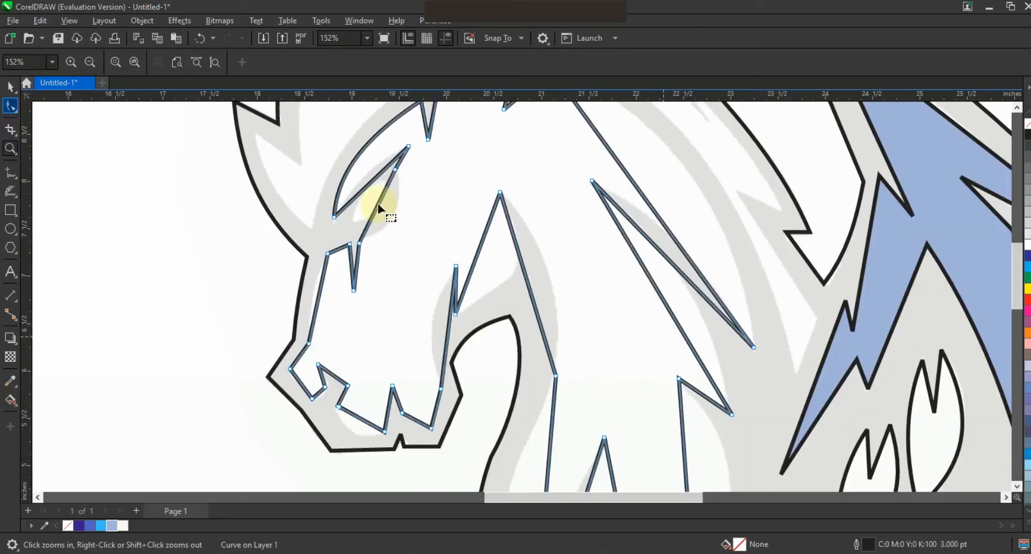
drag(394, 214, 398, 213)
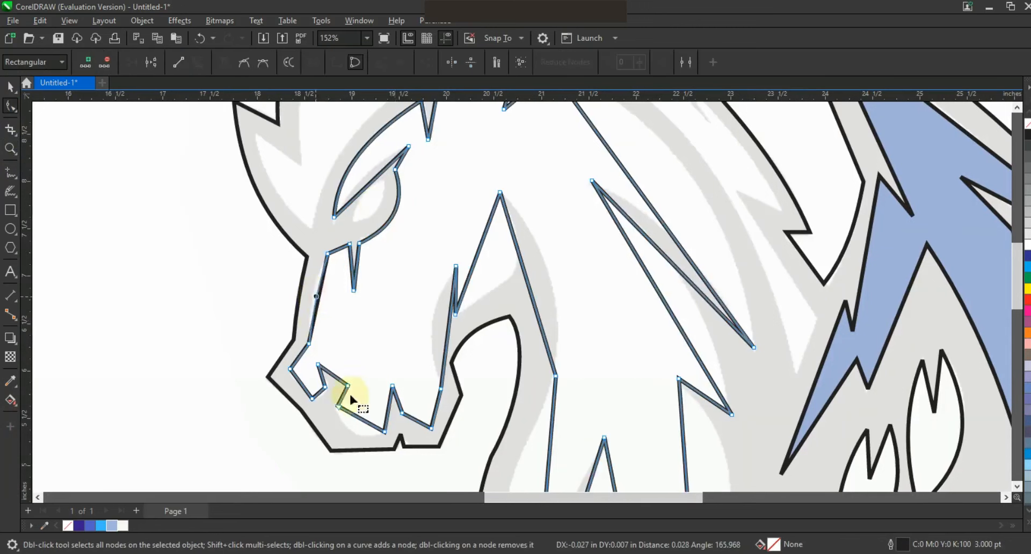
Bend the chin, jaw, cheek, throat and upper eyelid segments to follow the sketch.
drag(353, 415, 375, 433)
drag(449, 354, 433, 329)
drag(525, 260, 546, 269)
drag(488, 228, 541, 283)
drag(372, 183, 372, 186)
Curve the long neck edges, both sides of the neck stripe and the forehead segment to match the sketch.
drag(651, 186, 660, 230)
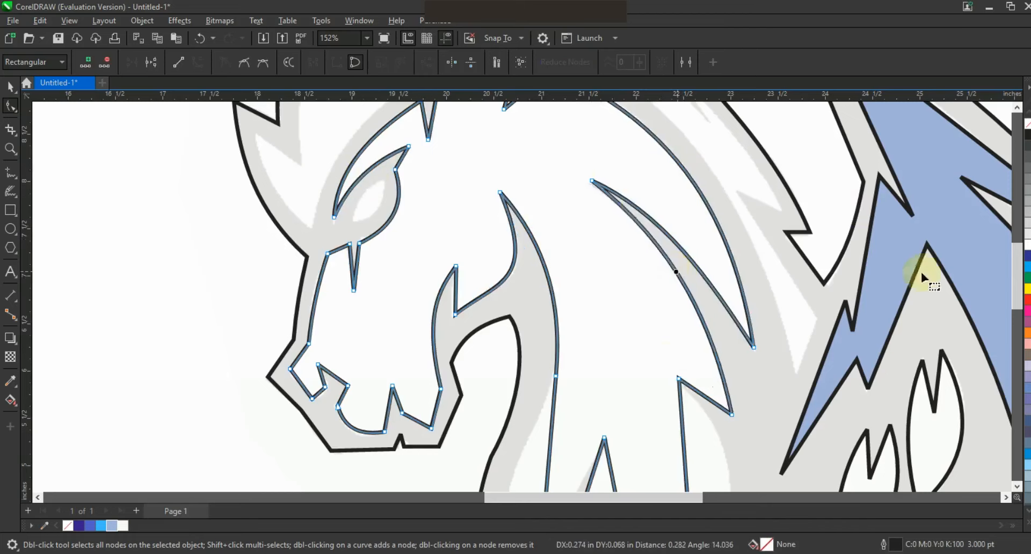
key(F3)
drag(664, 362, 681, 357)
drag(560, 150, 558, 147)
Bend the lower throat, the chest stripe and the back of the chest on the body outline to the sketch.
click(10, 149)
key(F3)
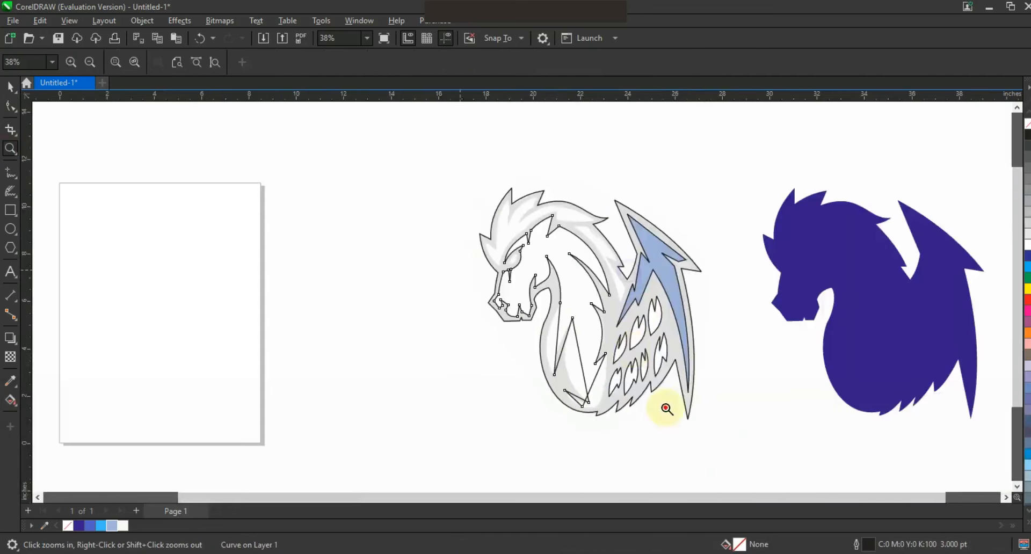
drag(666, 410, 462, 270)
click(11, 107)
key(F10)
mouse_move(503, 326)
mouse_down()
mouse_move(477, 325)
mouse_move(508, 310)
mouse_up()
drag(570, 360, 527, 373)
drag(610, 404, 625, 460)
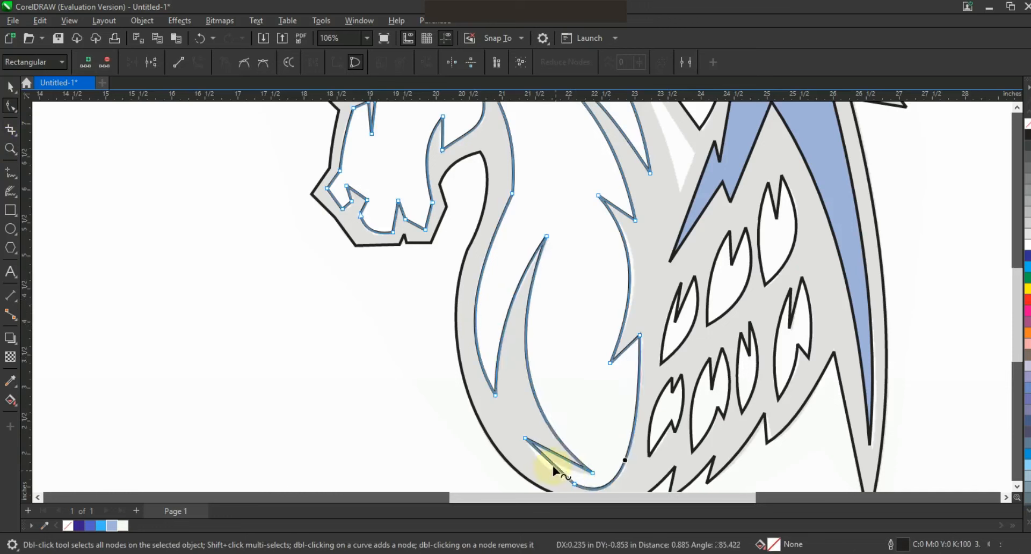
mouse_move(552, 465)
mouse_down()
mouse_move(547, 473)
mouse_move(565, 467)
mouse_up()
click(1017, 107)
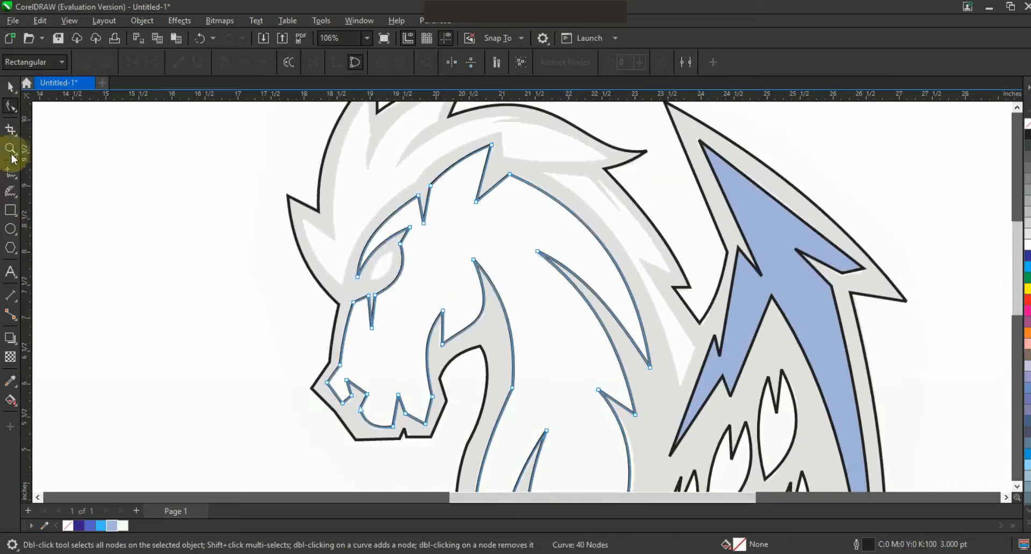
Select the face-and-body, wing and feather shapes together and fill them with off-white #F9F8F6.
double_click(11, 152)
drag(425, 162, 762, 338)
click(11, 88)
scroll(346, 246, down, 1)
key(Escape)
drag(271, 187, 566, 444)
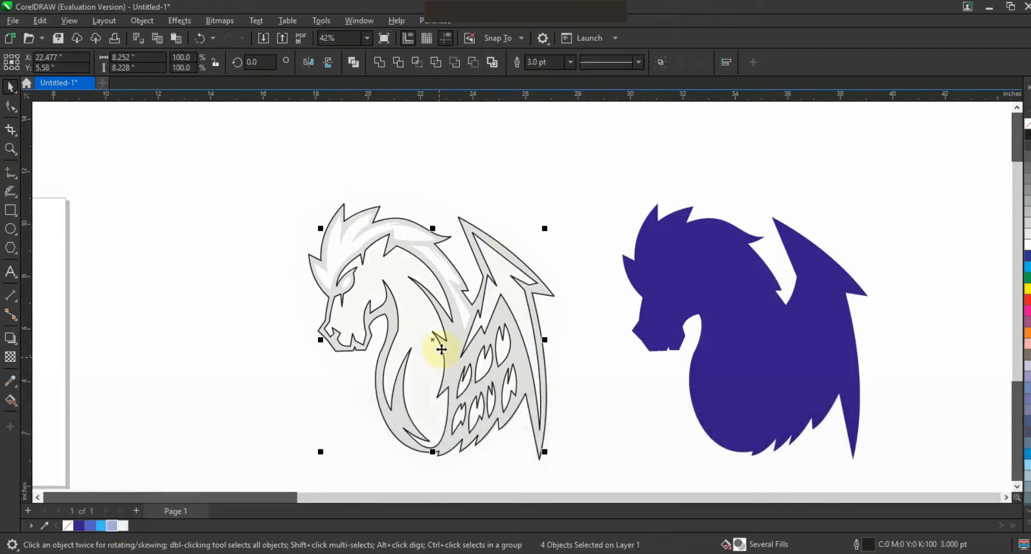
Move the selected inner shapes onto the dark blue silhouette and remove their outlines.
drag(435, 342, 748, 341)
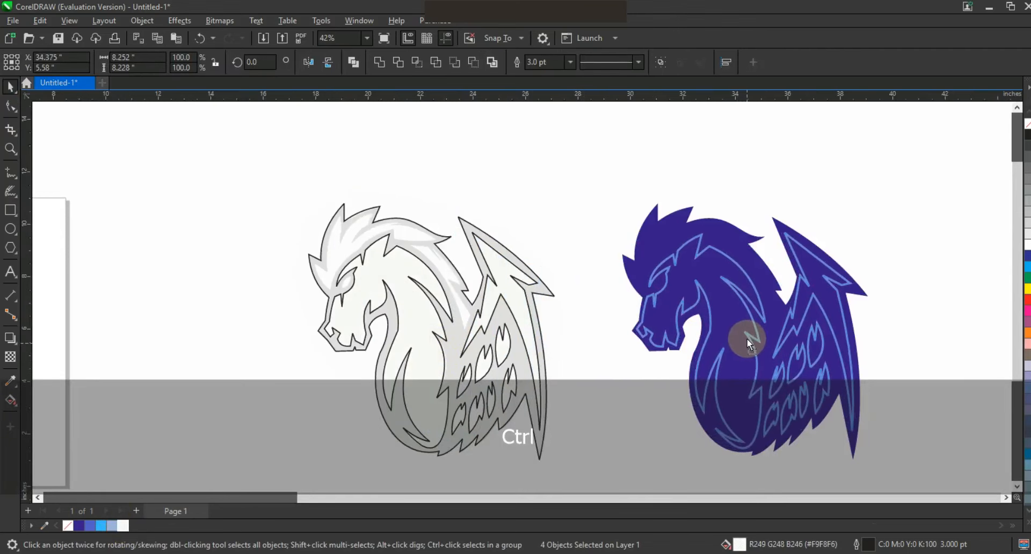
drag(746, 339, 747, 338)
scroll(480, 262, down, 2)
key(Escape)
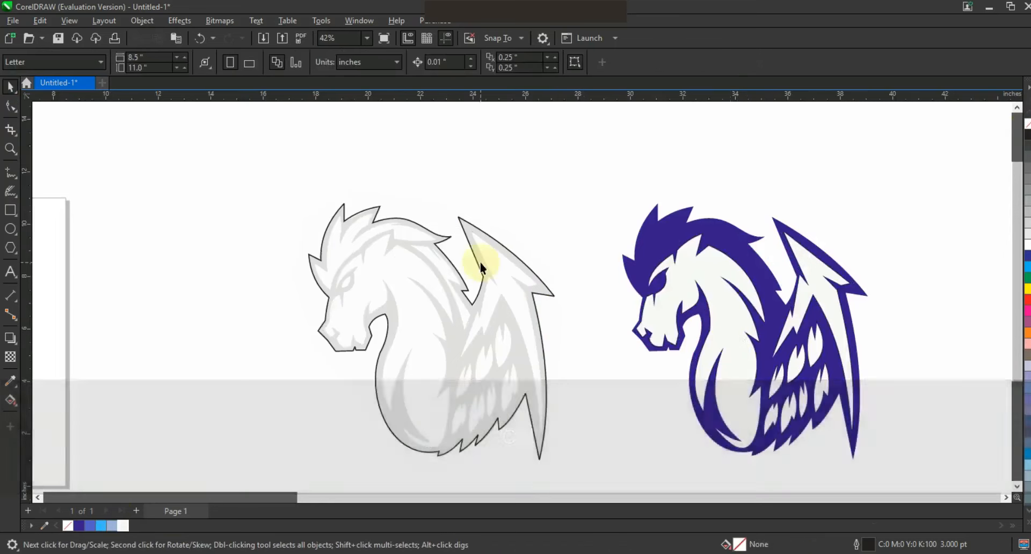
Trace the inner shape of the horse's head mane as a closed outline of straight segments.
drag(348, 199, 620, 317)
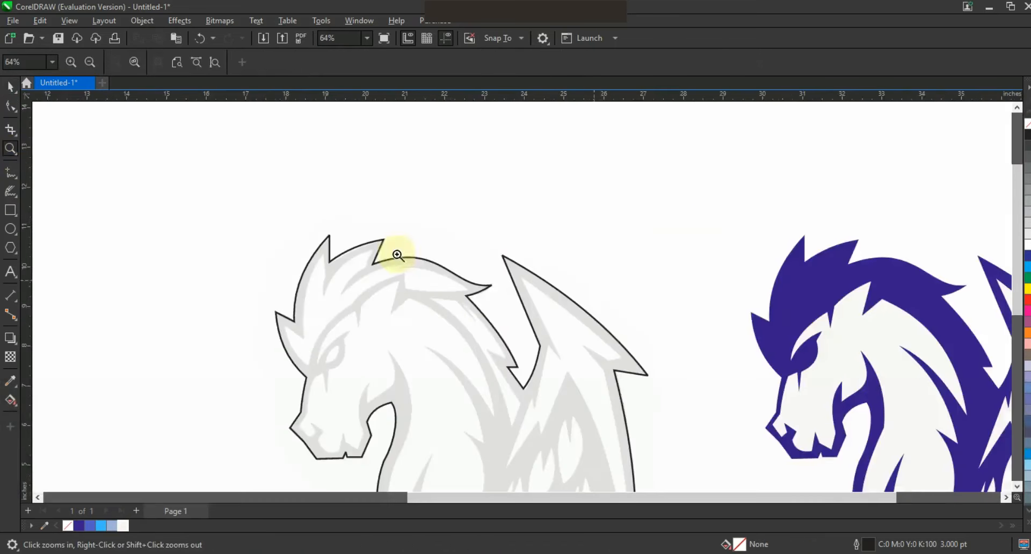
drag(251, 195, 633, 419)
click(11, 172)
click(289, 402)
double_click(366, 290)
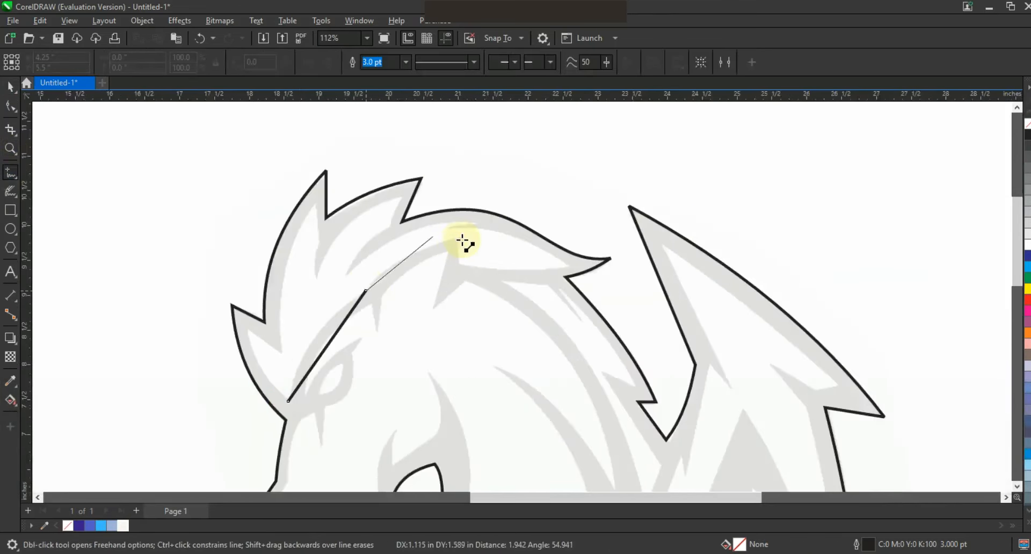
double_click(459, 237)
click(458, 264)
double_click(445, 227)
double_click(478, 225)
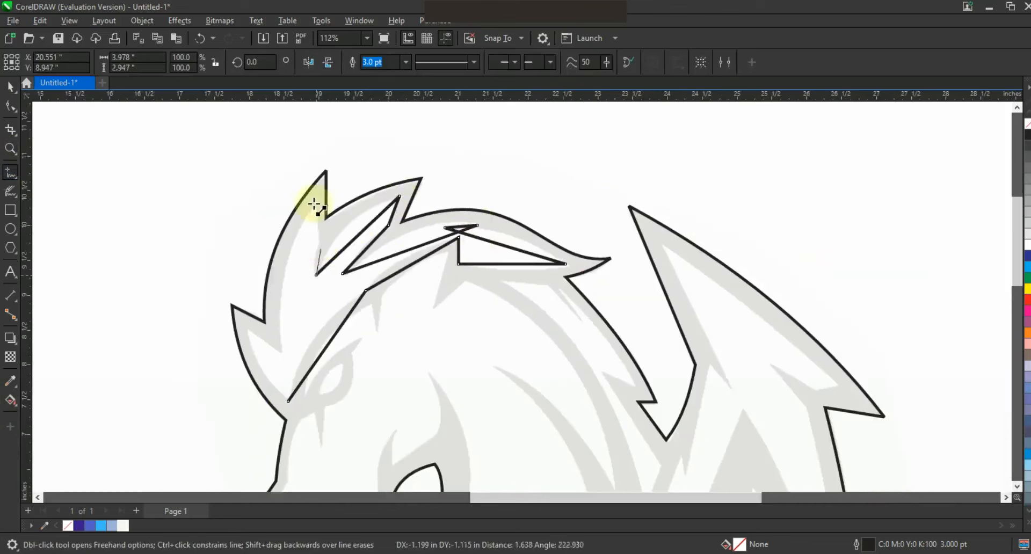
double_click(279, 349)
double_click(251, 333)
Curve the segments of the mane shape so its locks follow the sketch.
drag(403, 252, 410, 233)
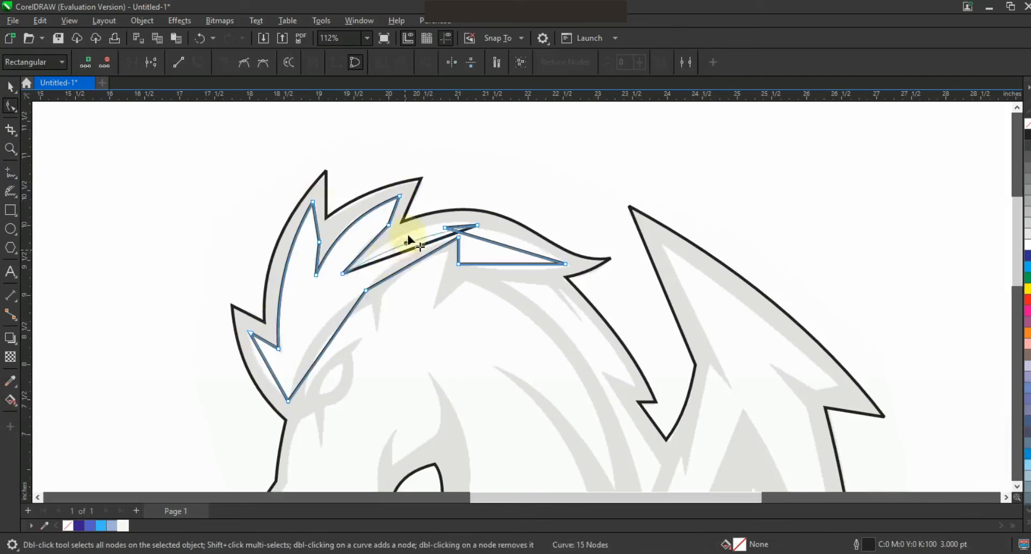
drag(506, 246, 508, 237)
drag(322, 355, 267, 368)
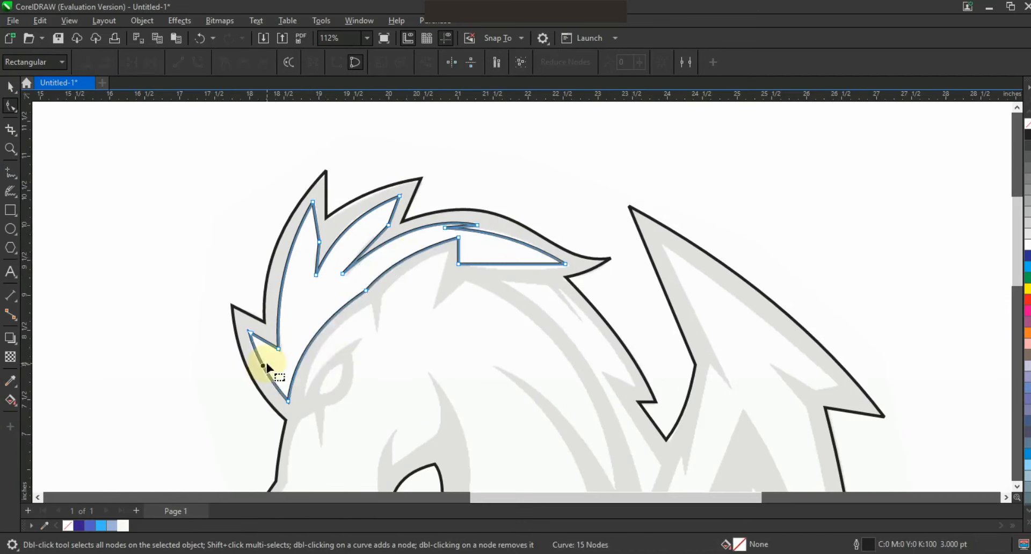
click(10, 86)
key(F3)
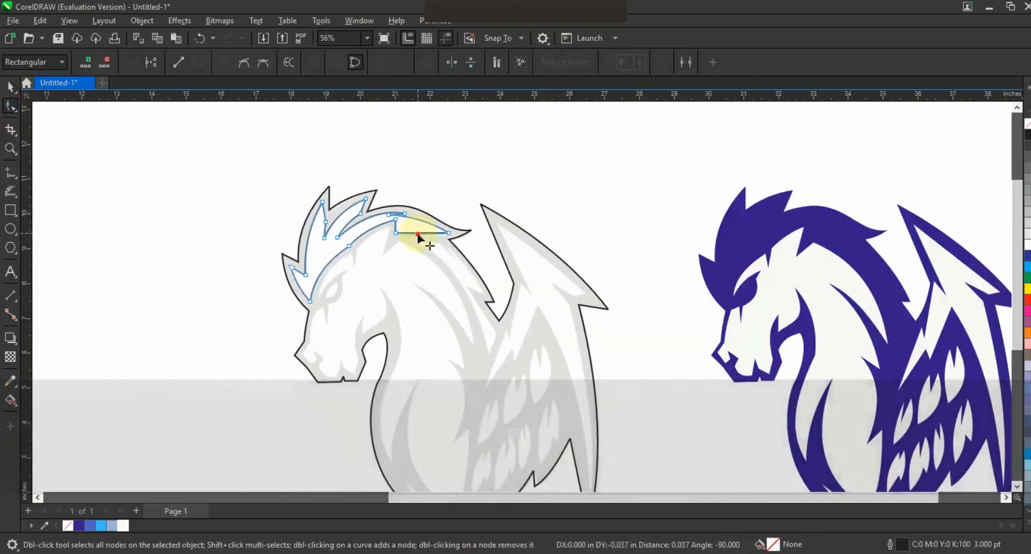
Place the off-white mane shape on the dark blue silhouette and remove its outline.
drag(322, 246, 743, 244)
right_click(1028, 124)
key(Escape)
Trace the horse's eye as a small closed shape and bend its sides to the sketch.
click(10, 149)
drag(263, 230, 616, 371)
click(10, 172)
click(238, 251)
click(10, 106)
click(198, 62)
drag(223, 272, 217, 275)
Fill the eye shape with white, remove its outline and place it on the dark blue silhouette.
key(space)
click(1025, 246)
right_click(1026, 125)
key(F3)
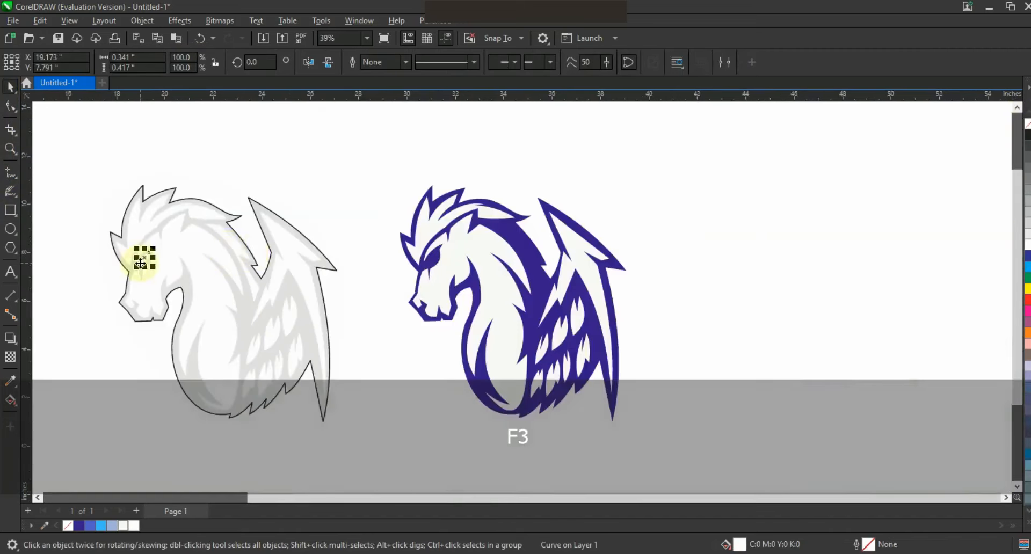
click(768, 285)
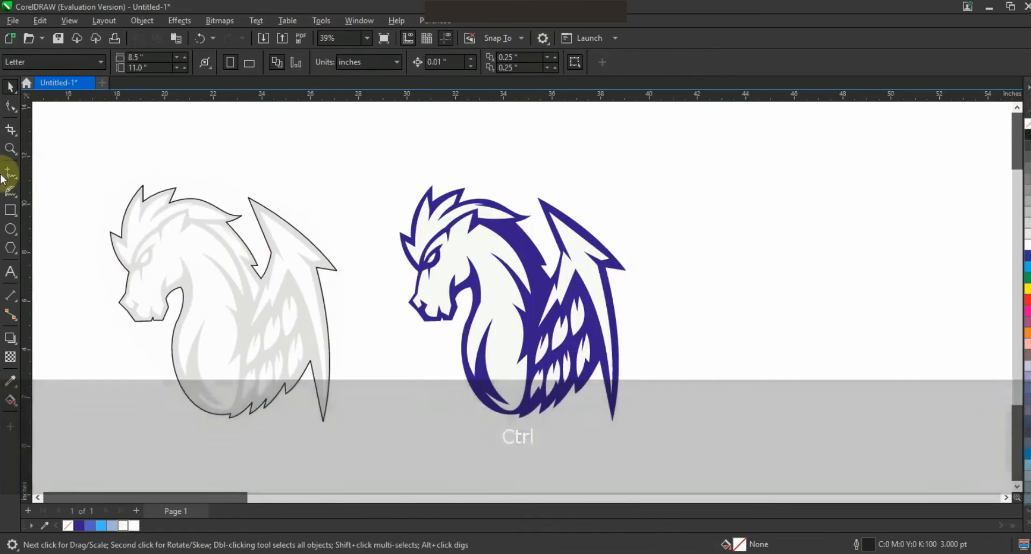
Trace the mane strand along the back of the neck as a closed shape of straight segments.
click(10, 148)
scroll(123, 215, up, 3)
click(11, 172)
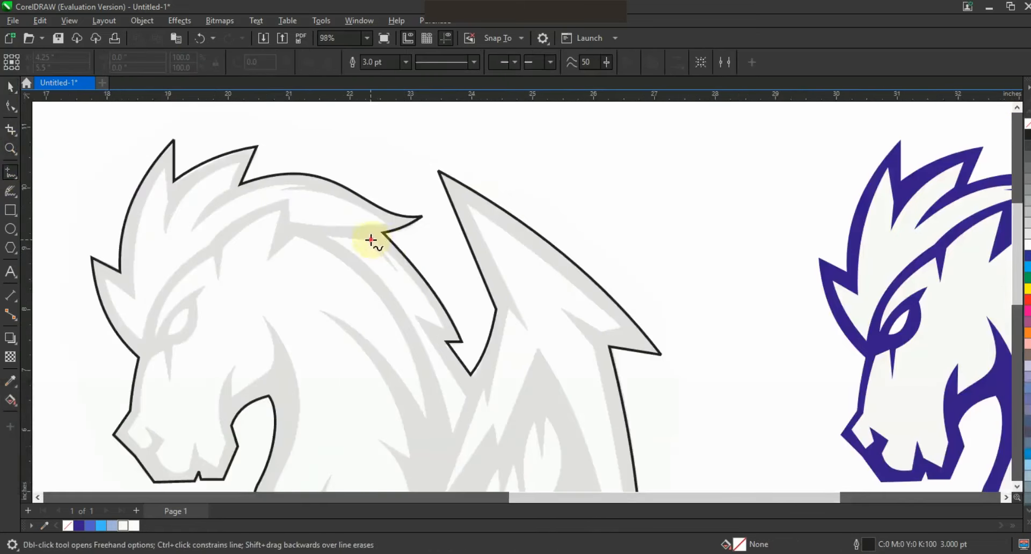
double_click(327, 234)
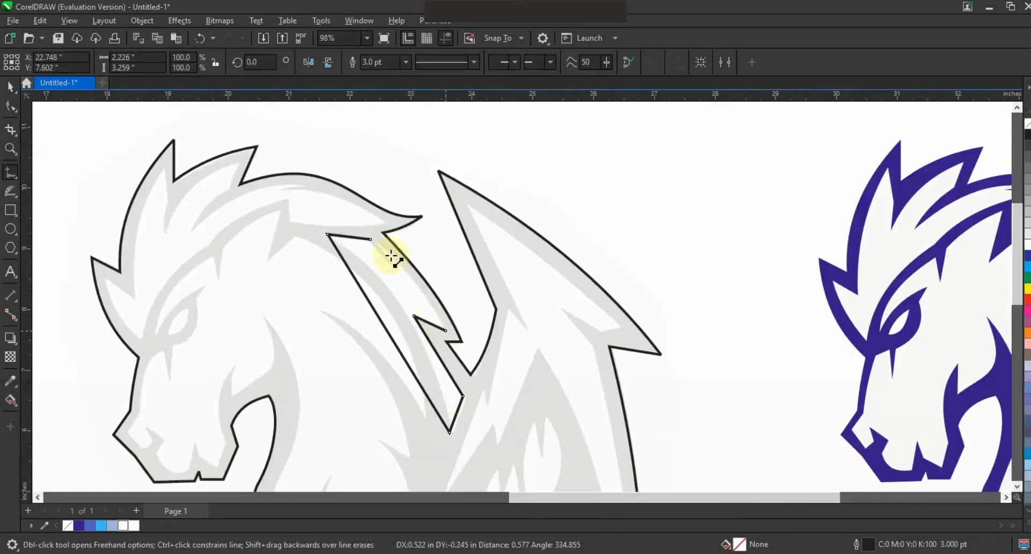
double_click(378, 241)
Convert the neck strand's segments to curves and bend its long edges to match the sketch.
click(10, 106)
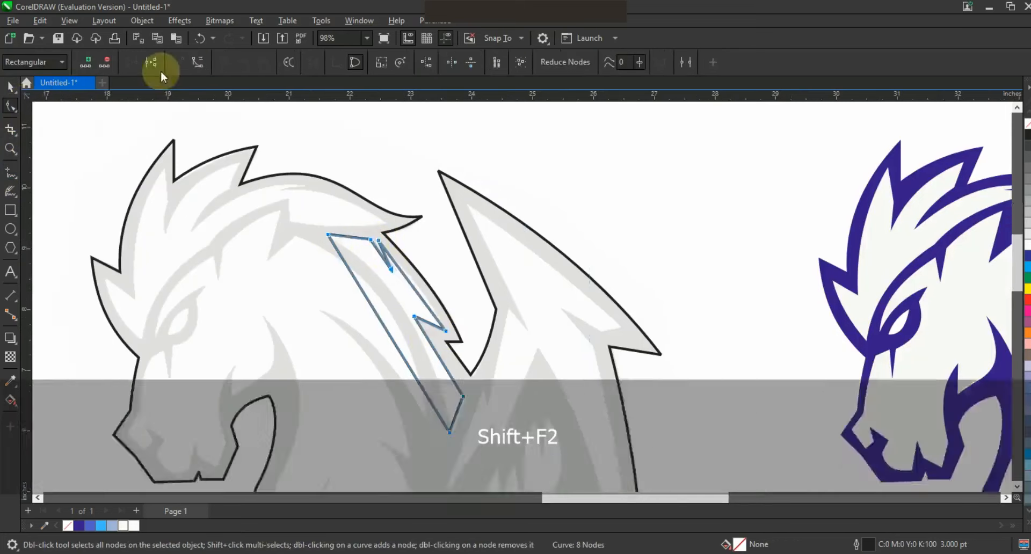
key(shift+F2)
drag(520, 303, 578, 236)
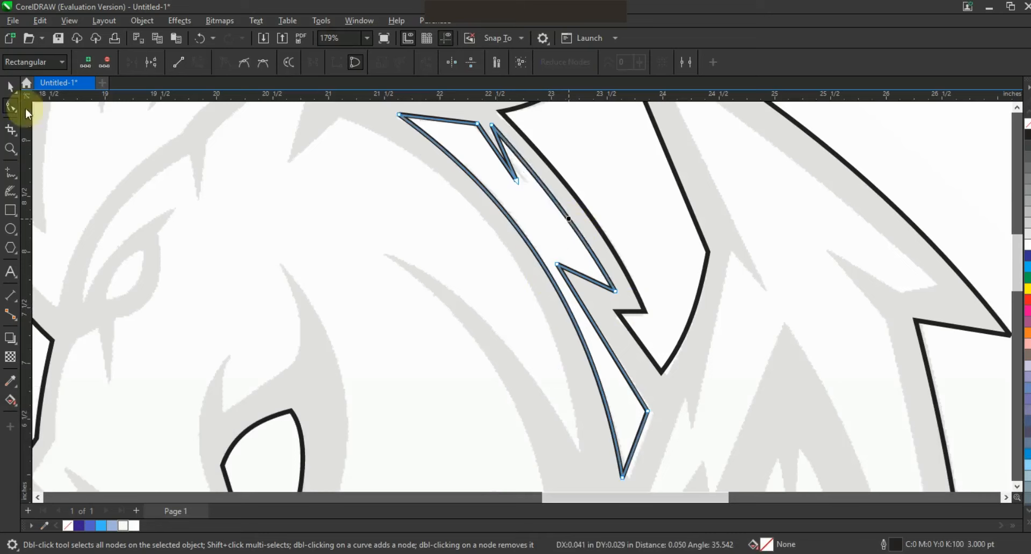
click(10, 86)
Fill the neck strand with off-white #F9F8F6, move it onto the dark blue silhouette and remove its outline.
key(F3)
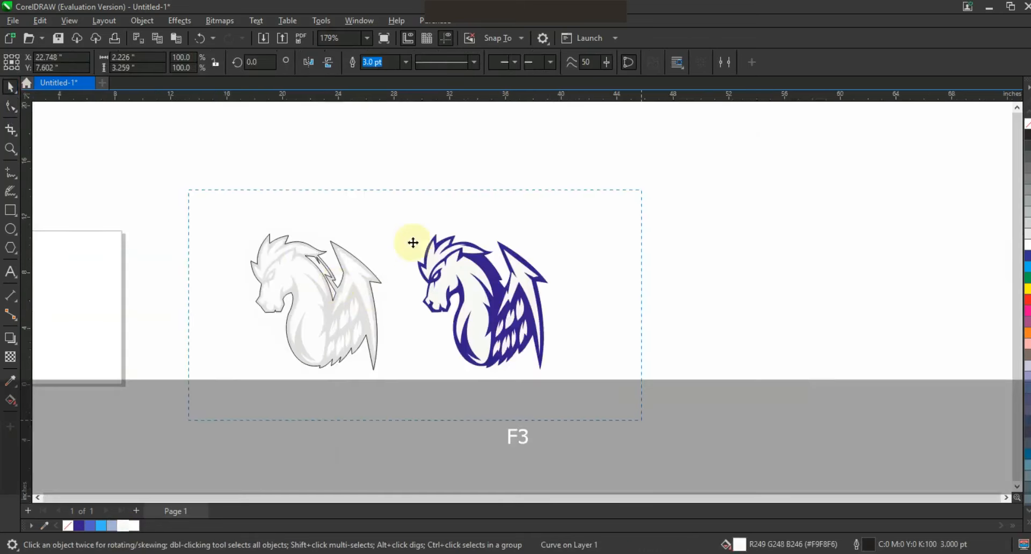
key(Escape)
ctrl+click(753, 222)
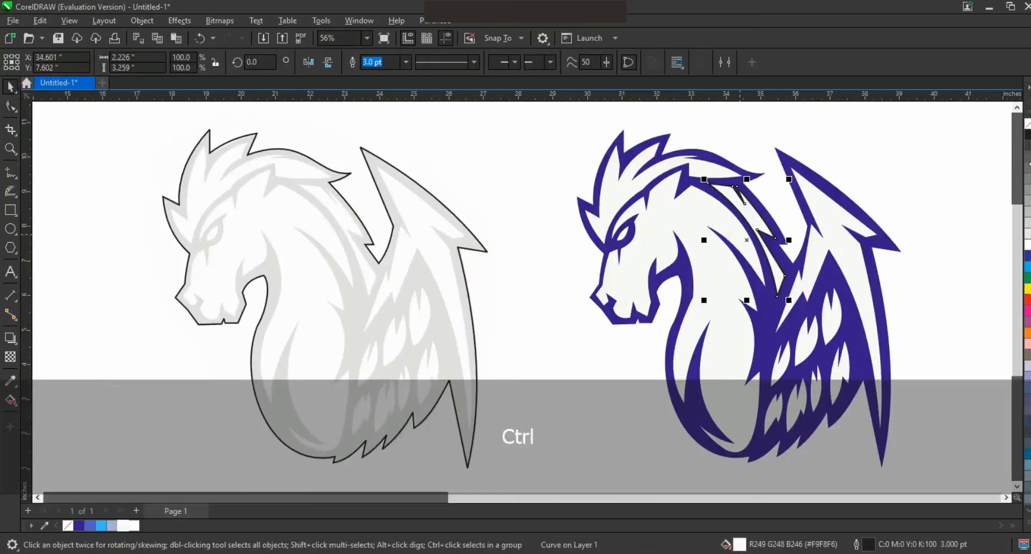
key(Escape)
scroll(556, 269, down, 2)
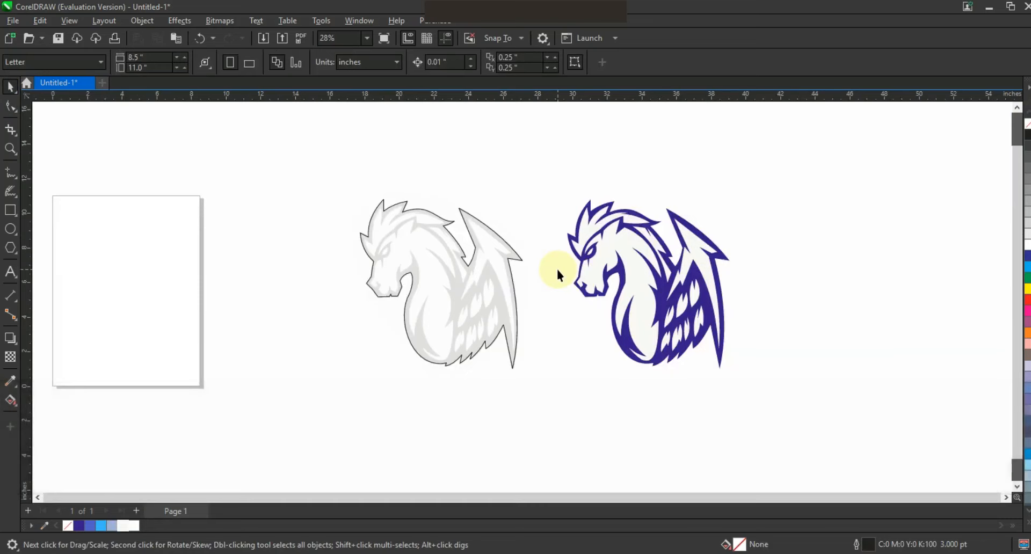
Fill the horse's face-and-body shape on the dark blue silhouette with white.
drag(817, 394, 818, 395)
key(shift+F2)
key(Escape)
click(534, 344)
click(339, 315)
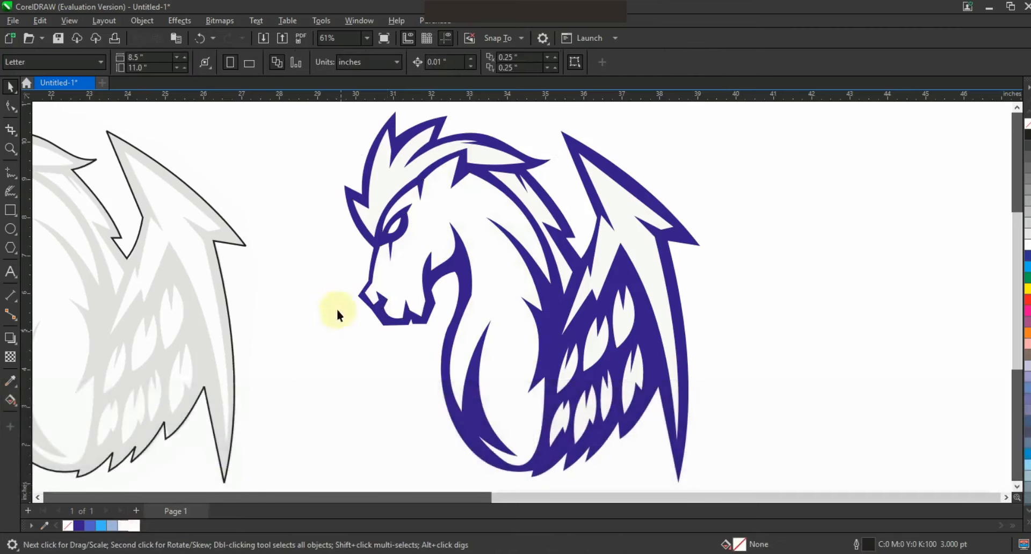
Trace a zigzag shading boundary of straight segments from the jaw across the throat and chest to the wing base.
key(F5)
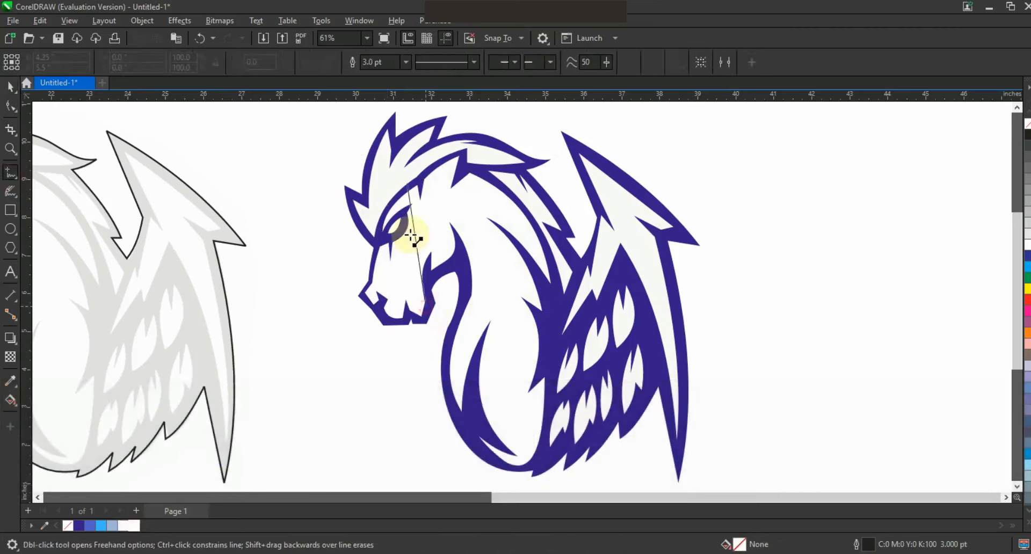
click(424, 223)
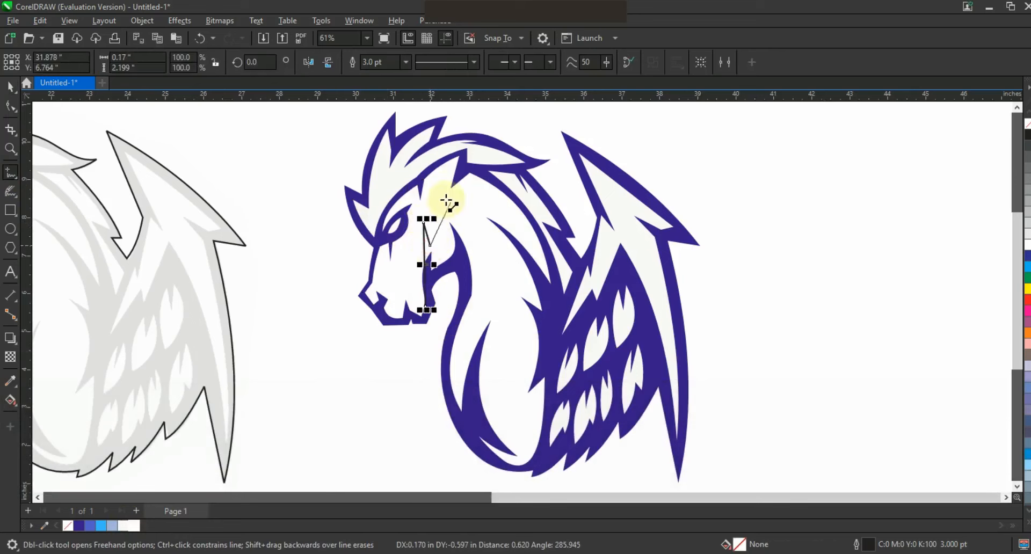
click(485, 271)
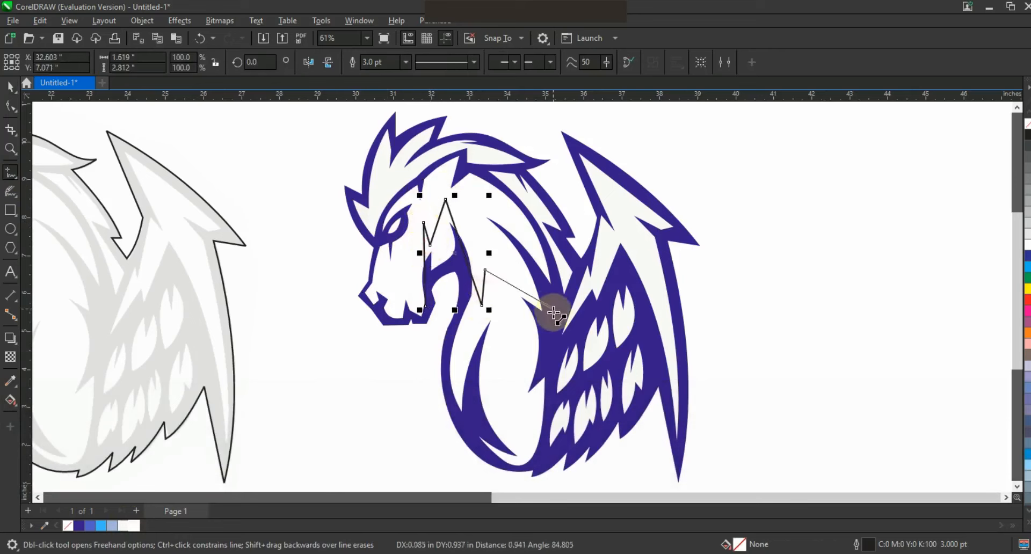
click(547, 315)
Convert the shading boundary's segments to curves and bend its first segment along the horse's jaw.
click(10, 105)
drag(203, 143, 645, 447)
drag(426, 308, 427, 306)
key(ctrl+z)
key(shift+F2)
key(Escape)
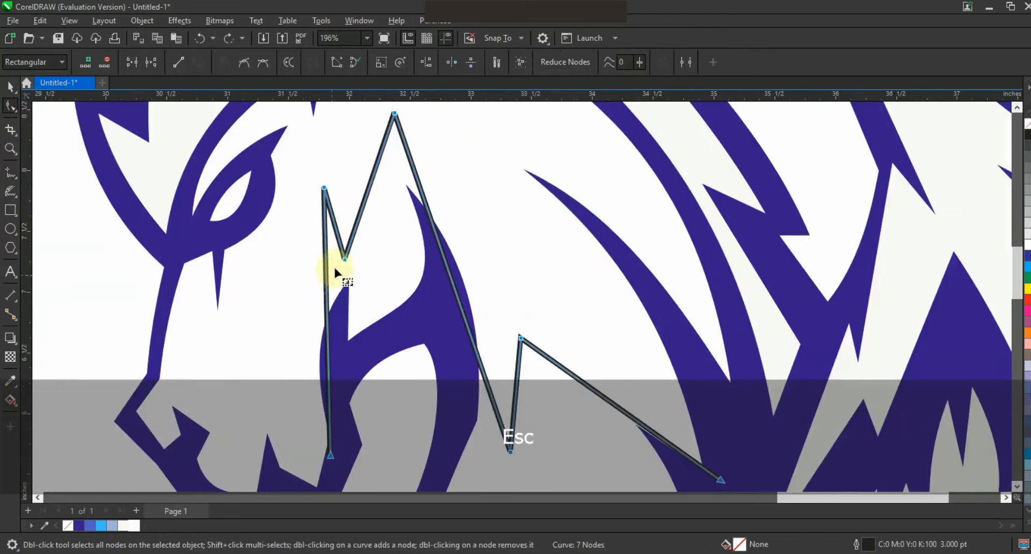
drag(323, 291, 315, 289)
drag(330, 456, 333, 454)
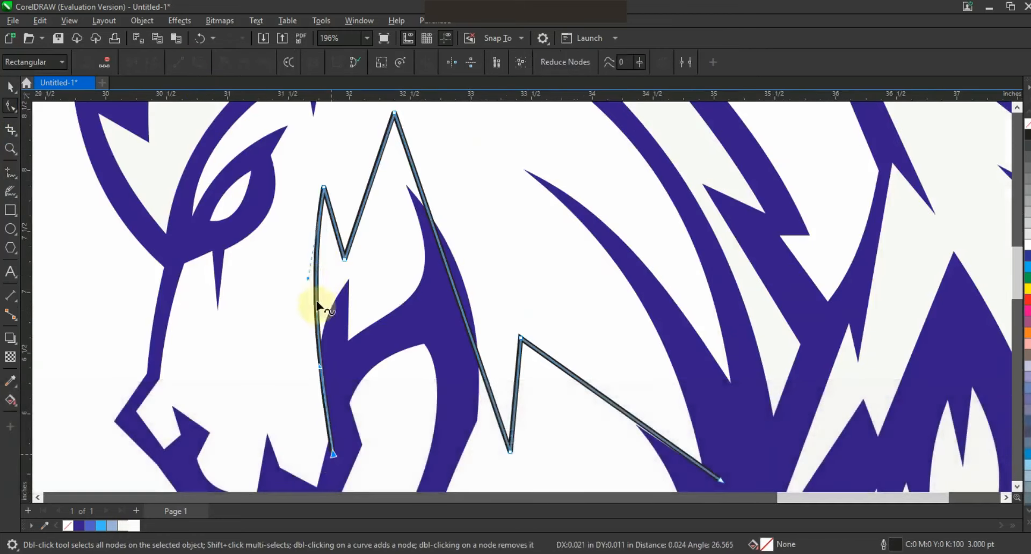
drag(306, 279, 304, 277)
Bend the boundary's remaining segments around the cheek, down the throat and across the chest.
click(361, 218)
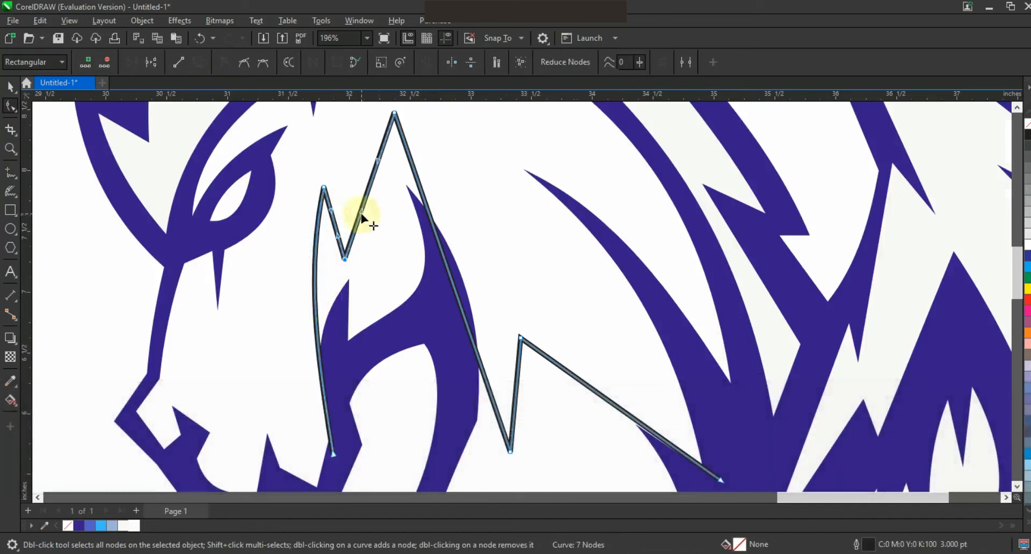
drag(413, 260, 414, 260)
drag(378, 161, 396, 165)
drag(394, 112, 391, 113)
drag(439, 253, 476, 243)
drag(561, 372, 572, 360)
key(F3)
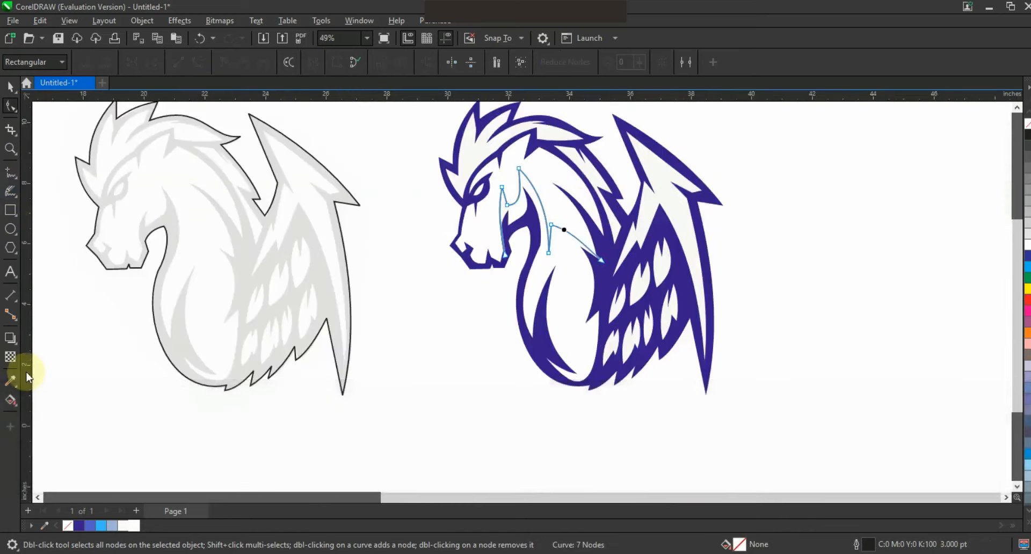
Smart Fill the throat and chest areas below the boundary and color them light blue #9FB2DA.
click(24, 439)
click(43, 413)
click(564, 269)
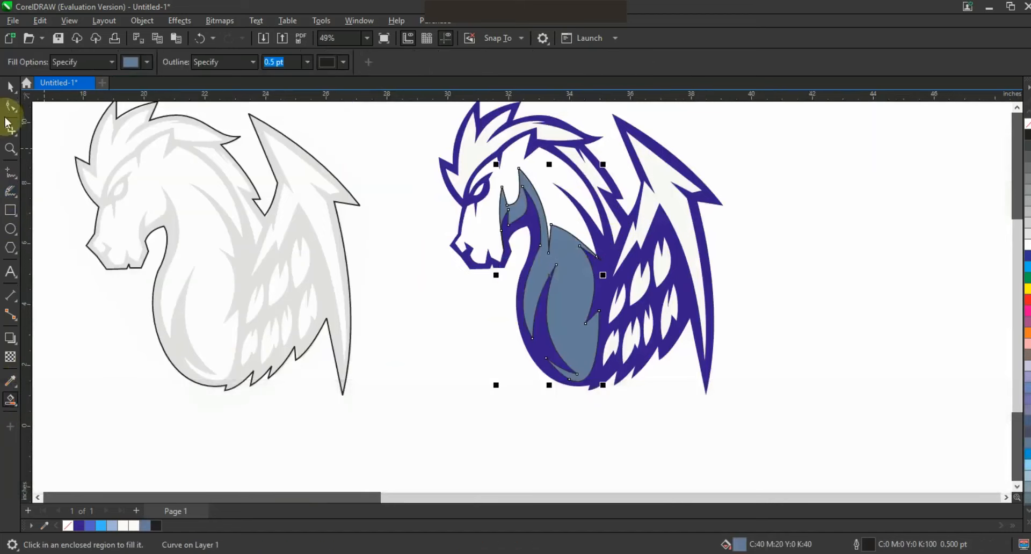
key(space)
click(114, 527)
click(595, 294)
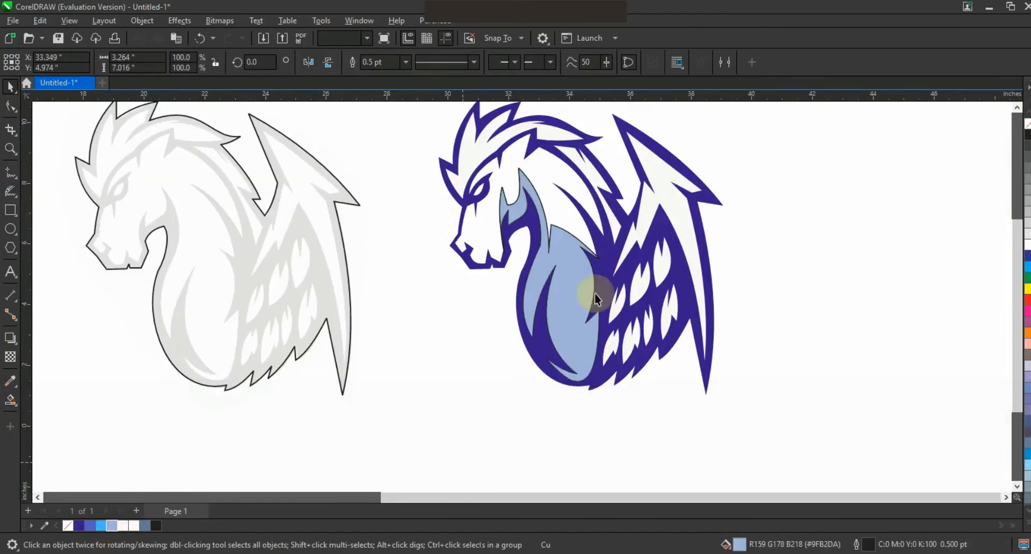
Delete the traced shading boundary and remove the outline from the light blue throat and chest shape.
click(600, 259)
key(Delete)
key(F3)
click(10, 153)
drag(440, 200, 710, 396)
drag(314, 156, 605, 358)
right_click(602, 263)
Trace a highlight line beside the chest edge next to the wing and bend its long segment to follow that edge.
click(7, 170)
drag(454, 277, 441, 266)
click(441, 266)
click(450, 369)
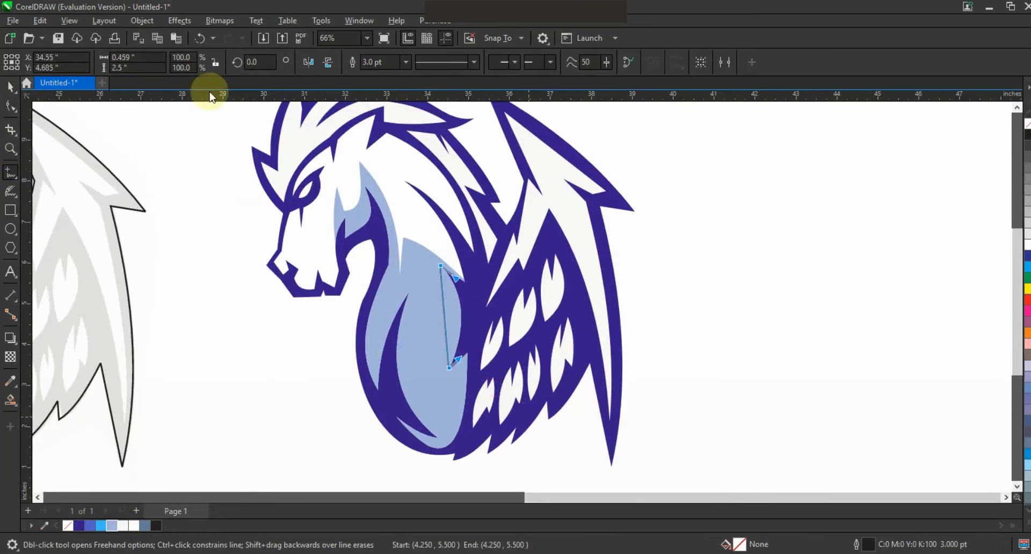
key(F10)
drag(446, 313, 455, 312)
Smart Fill the narrow strip between the chest edge and the highlight line, then color it white.
click(10, 400)
click(453, 311)
click(1028, 246)
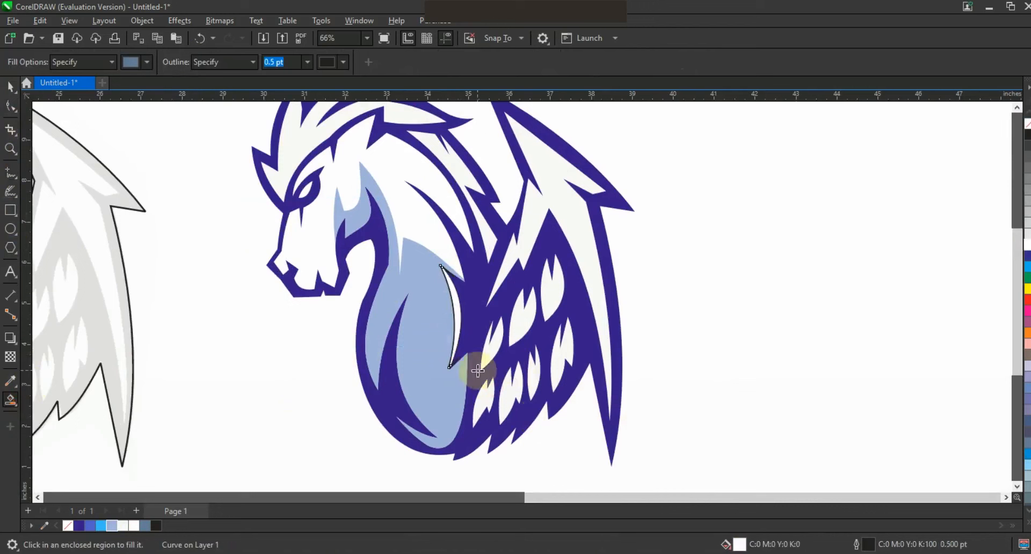
key(s)
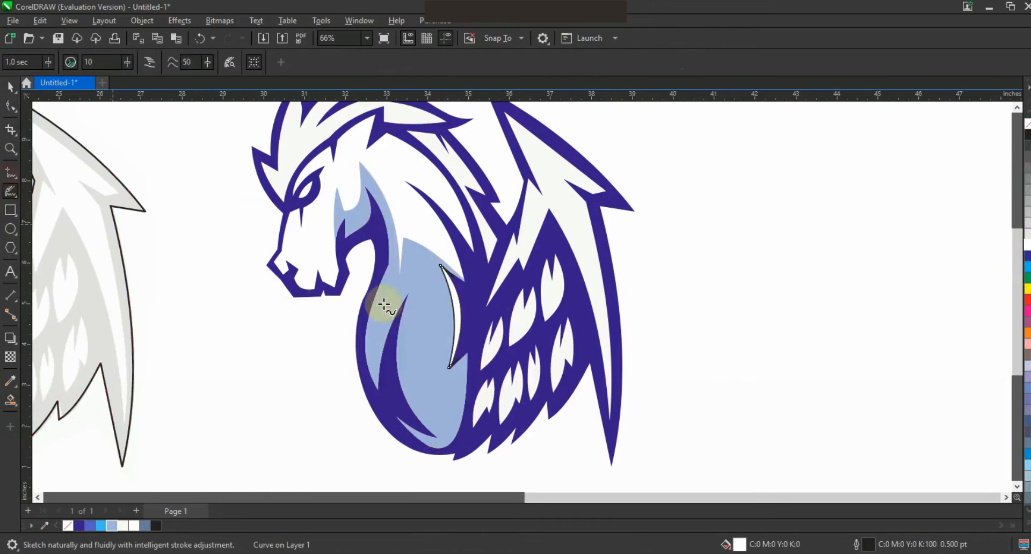
Trace a second highlight line along the dark crescent on the lower chest and bend it to the crescent's curve.
key(F5)
click(398, 316)
double_click(408, 293)
click(438, 437)
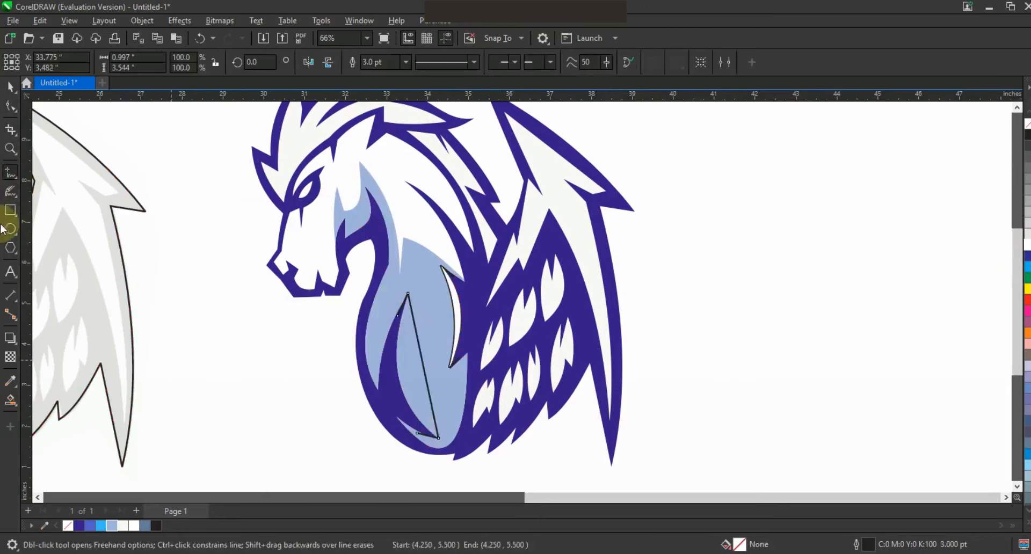
key(F10)
drag(411, 384, 411, 384)
Smart Fill the sliver beside the lower chest crescent, color it white and delete the traced guide line.
click(10, 400)
click(413, 410)
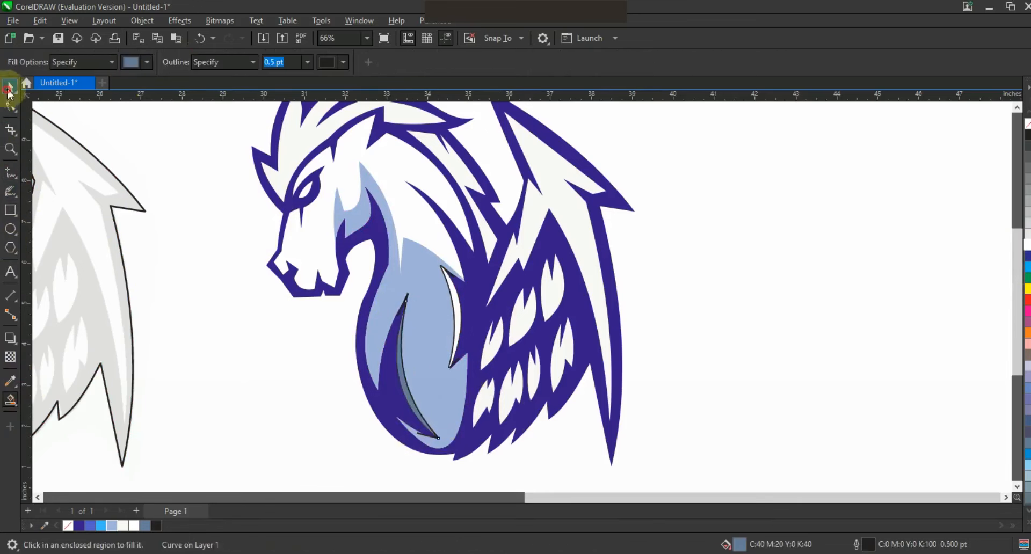
click(9, 91)
click(133, 524)
click(415, 433)
key(Delete)
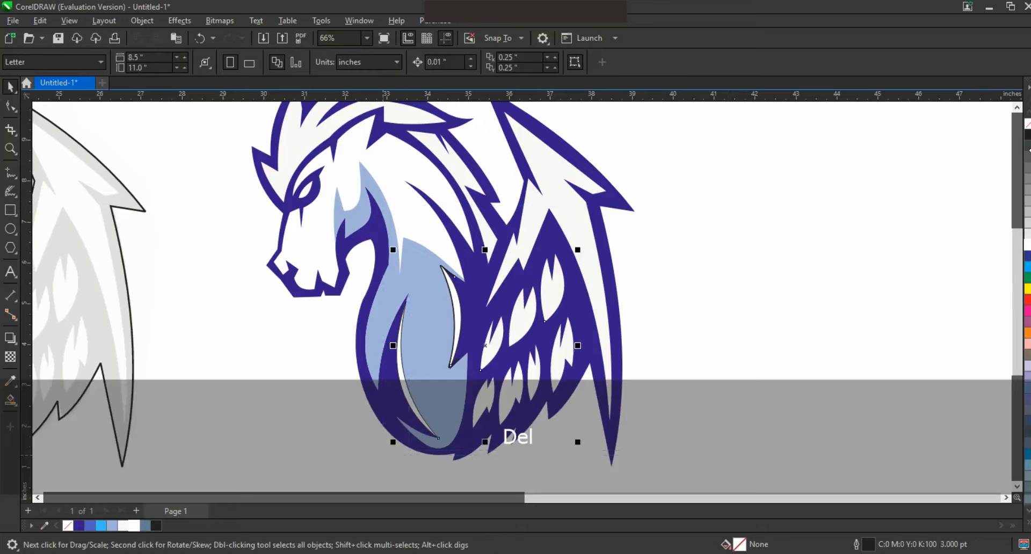
Fill the wing's small feather shapes with light blue #9FB2DA.
key(F3)
drag(583, 404, 512, 287)
shift+click(546, 344)
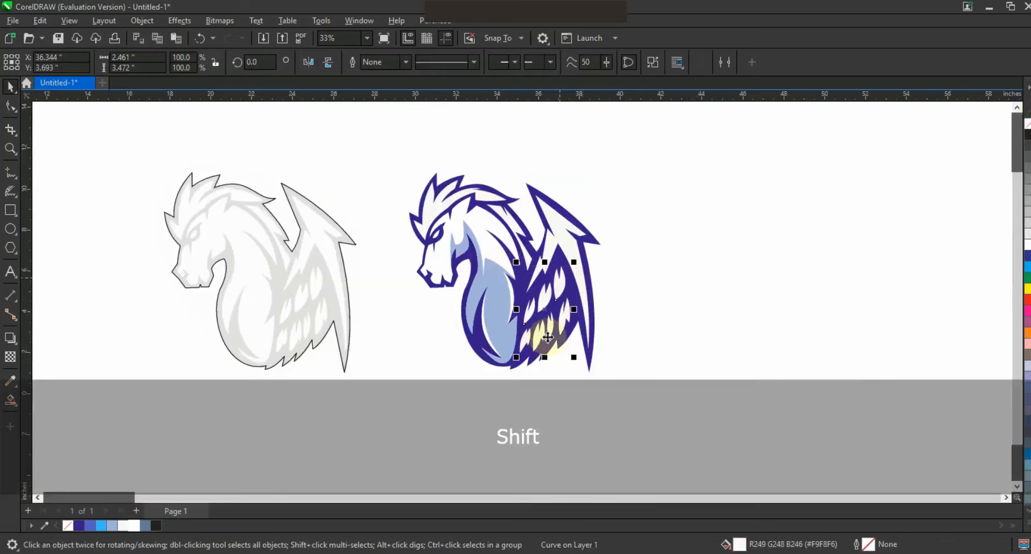
click(112, 526)
click(677, 326)
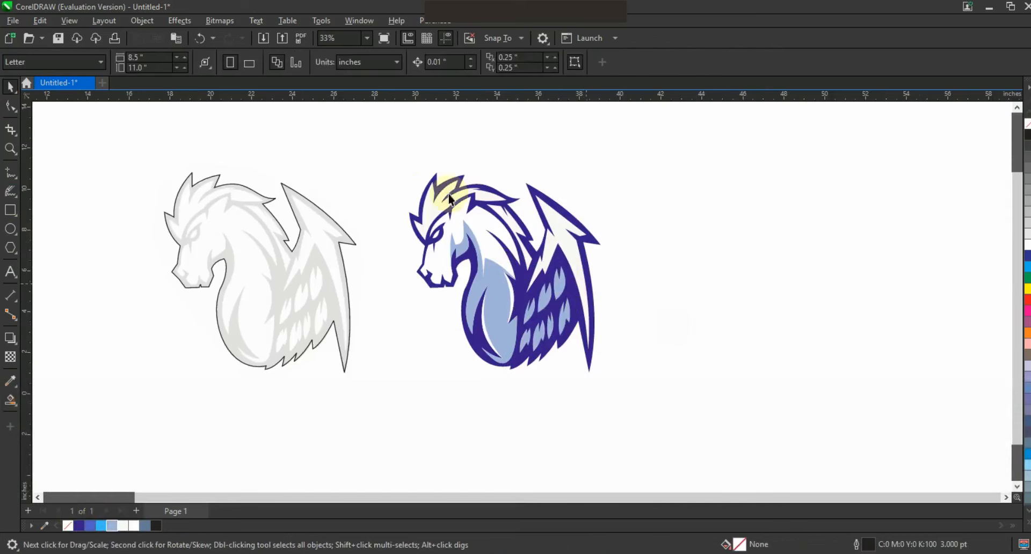
Trace a dividing line of straight segments across the off-white wing frame, from its outer corner down to its lower tip.
drag(403, 147, 664, 393)
key(shift+F2)
key(Escape)
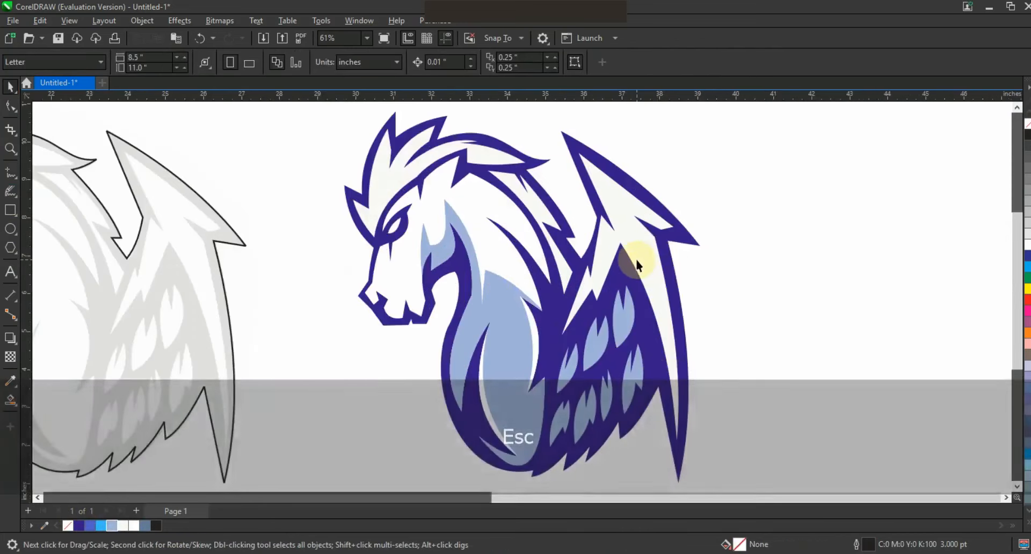
key(F5)
click(626, 256)
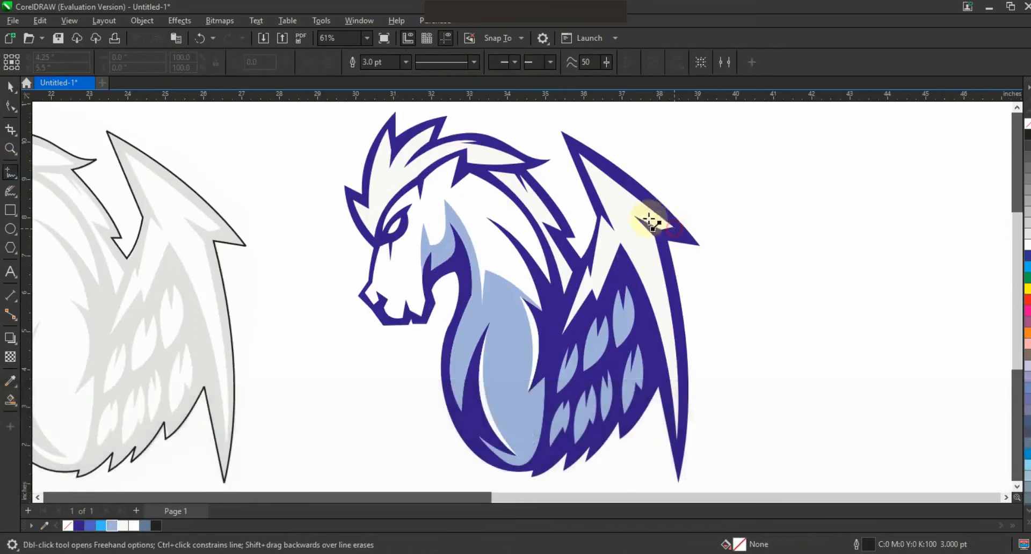
double_click(613, 197)
double_click(624, 242)
click(668, 456)
click(11, 105)
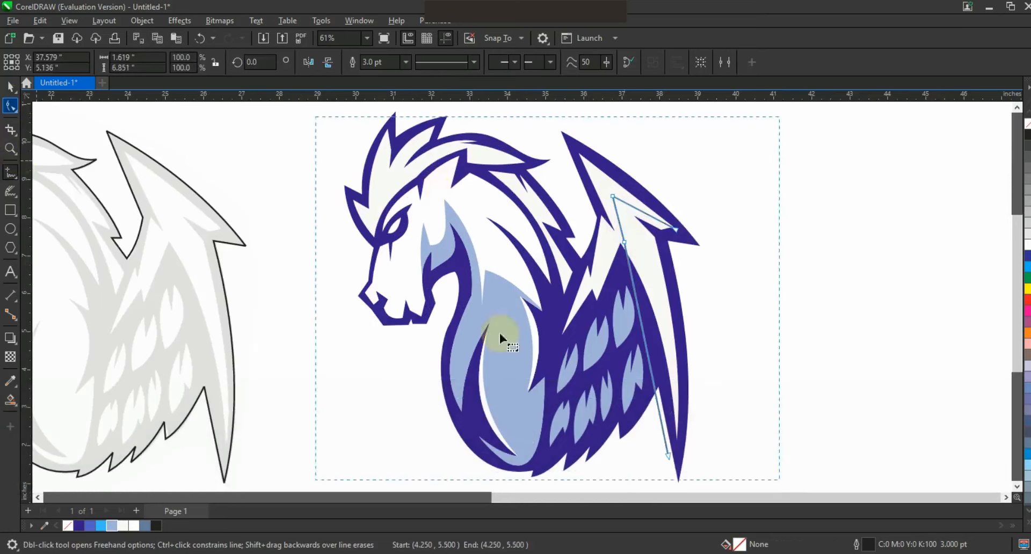
Convert the wing dividing line to curves and bend its long segment along the inner edge of the wing.
scroll(500, 333, down, 1)
drag(556, 487, 557, 487)
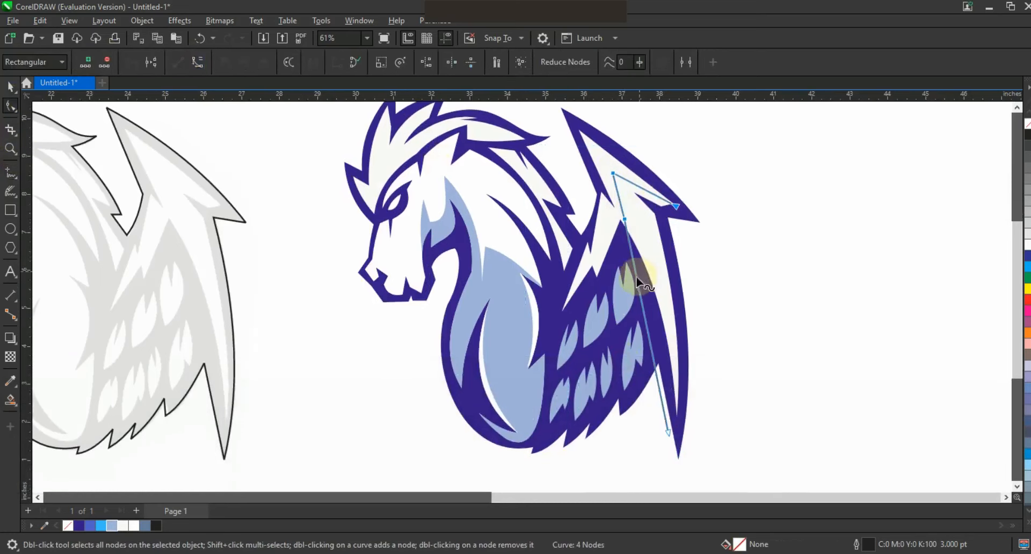
drag(636, 278, 647, 277)
key(ctrl+z)
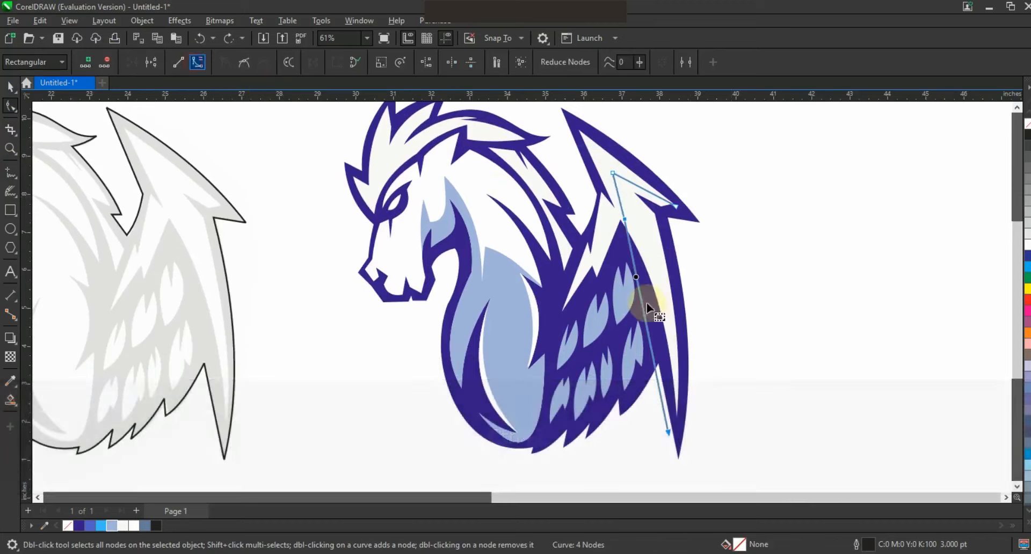
drag(646, 299, 661, 300)
Smart Fill the outer part of the wing frame and color it medium blue #505ECB.
click(11, 400)
click(644, 223)
click(10, 86)
click(80, 526)
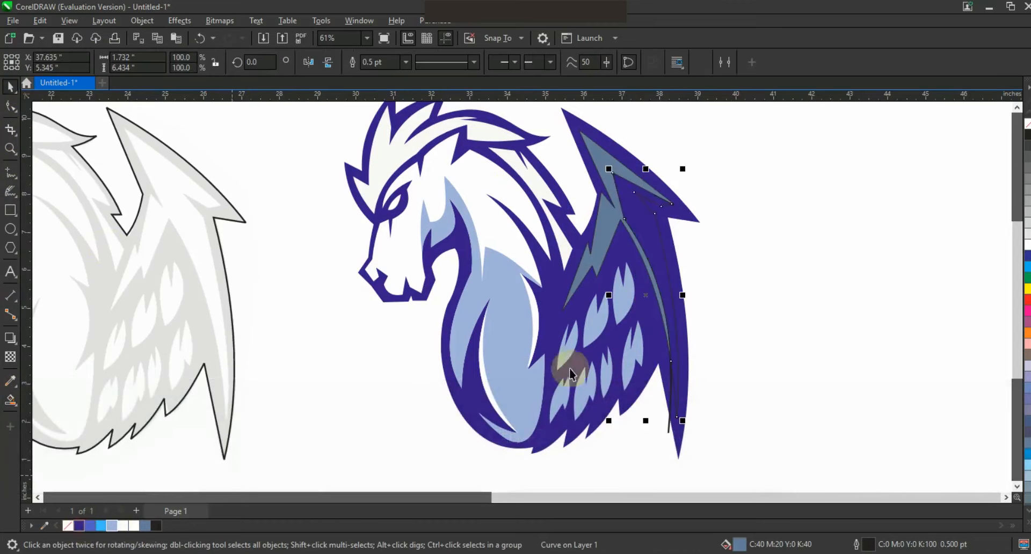
click(90, 526)
Fill the remaining upper and inner wing frame with bright blue and delete the traced dividing line.
click(607, 224)
click(101, 526)
click(737, 320)
click(667, 432)
key(Delete)
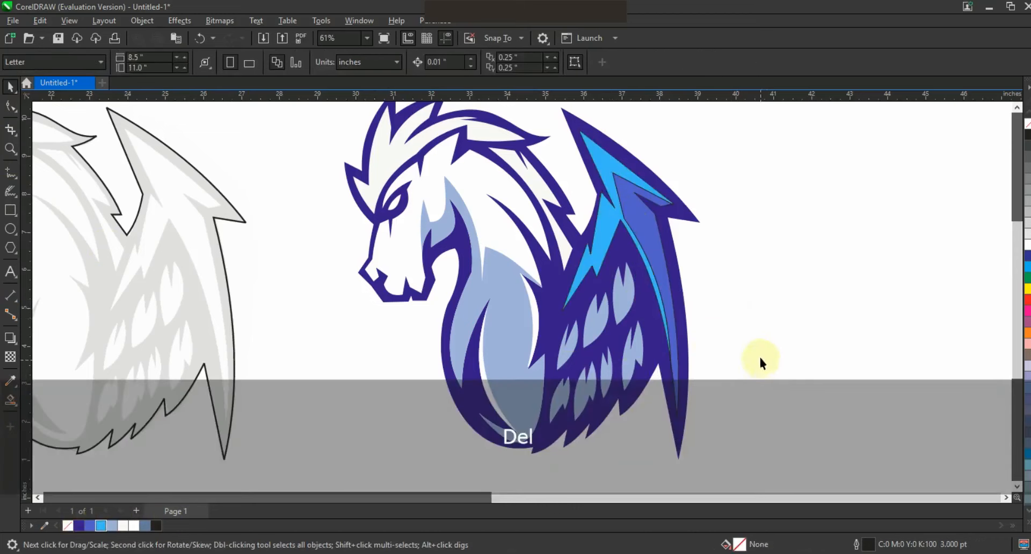
Remove the outlines from the medium blue and bright blue wing shapes.
click(653, 231)
shift+click(610, 160)
right_click(1027, 124)
click(778, 285)
key(F3)
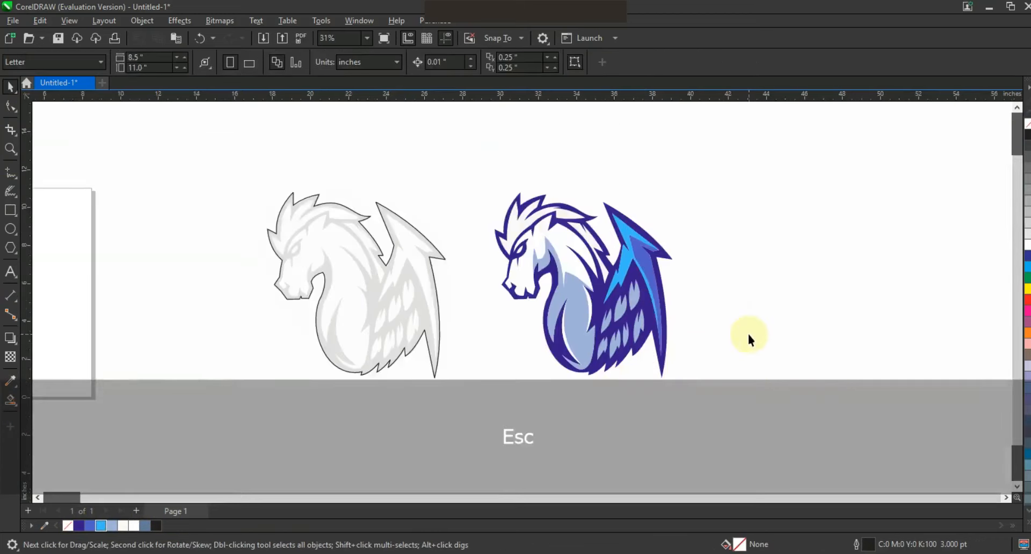
Fill the mane on the head with bright blue and the strand along the neck with medium blue #505ECB.
click(10, 148)
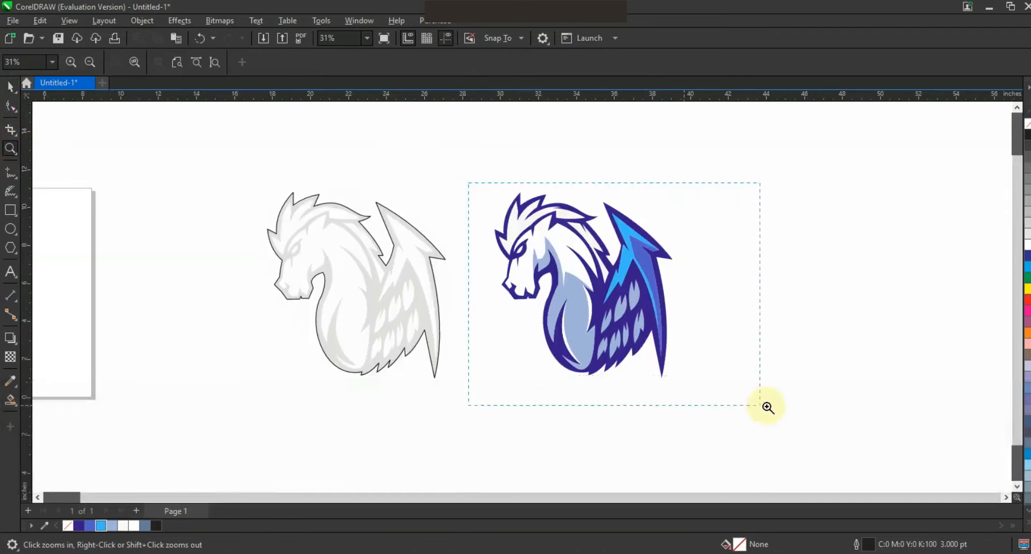
drag(469, 183, 767, 408)
click(10, 86)
click(340, 180)
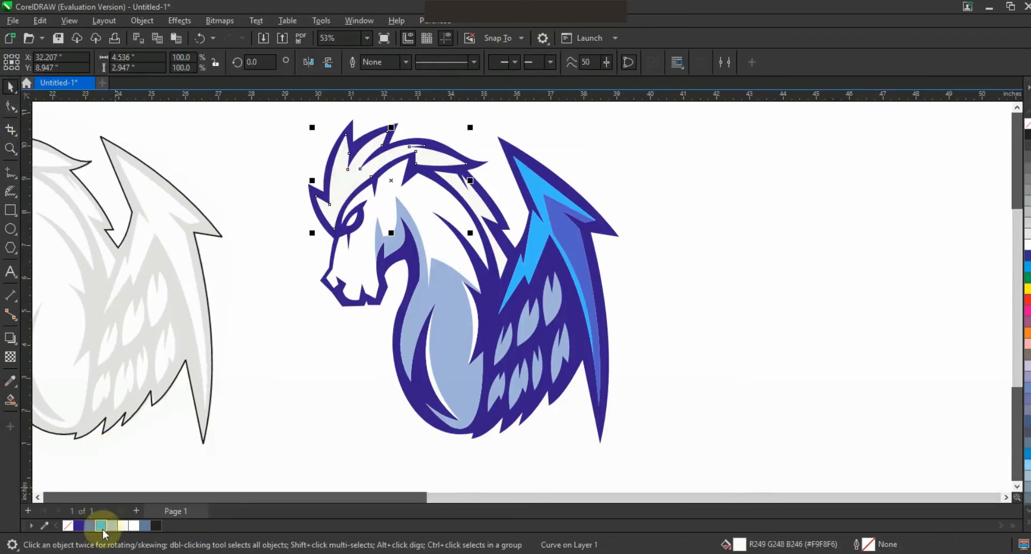
click(101, 525)
click(373, 377)
click(488, 213)
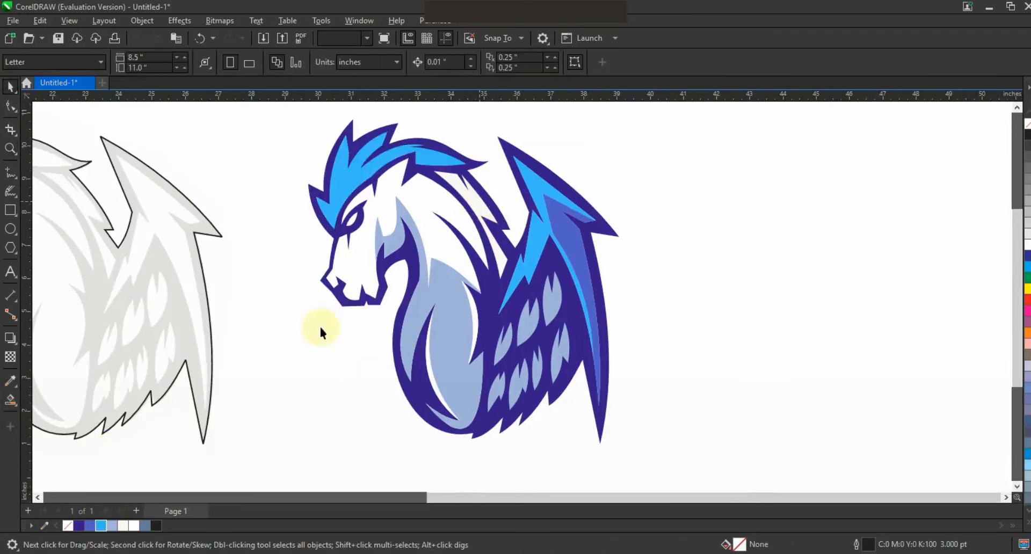
click(90, 526)
click(316, 423)
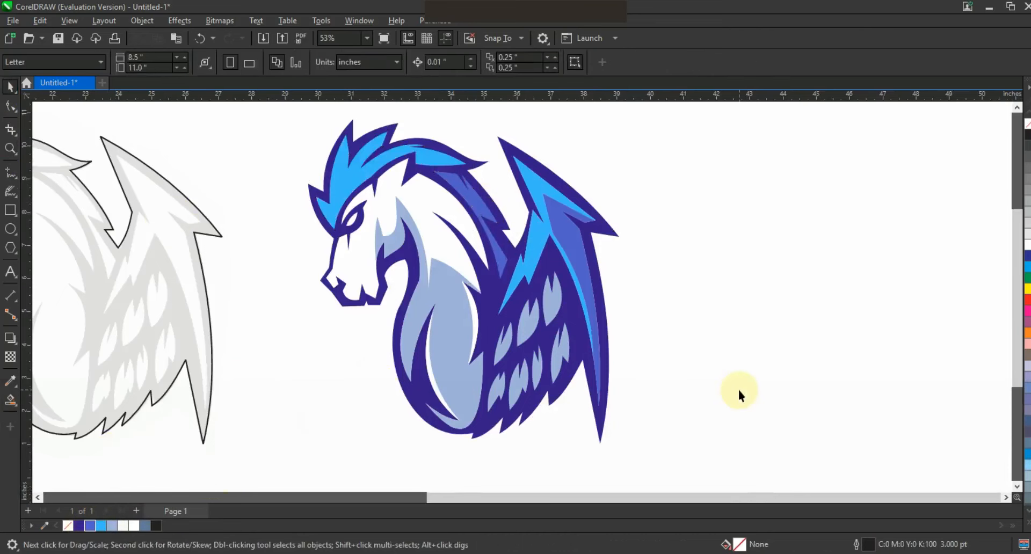
Trace a zigzag shading line through the bright blue mane, from above the muzzle to the mane's rear tip.
click(7, 176)
click(333, 240)
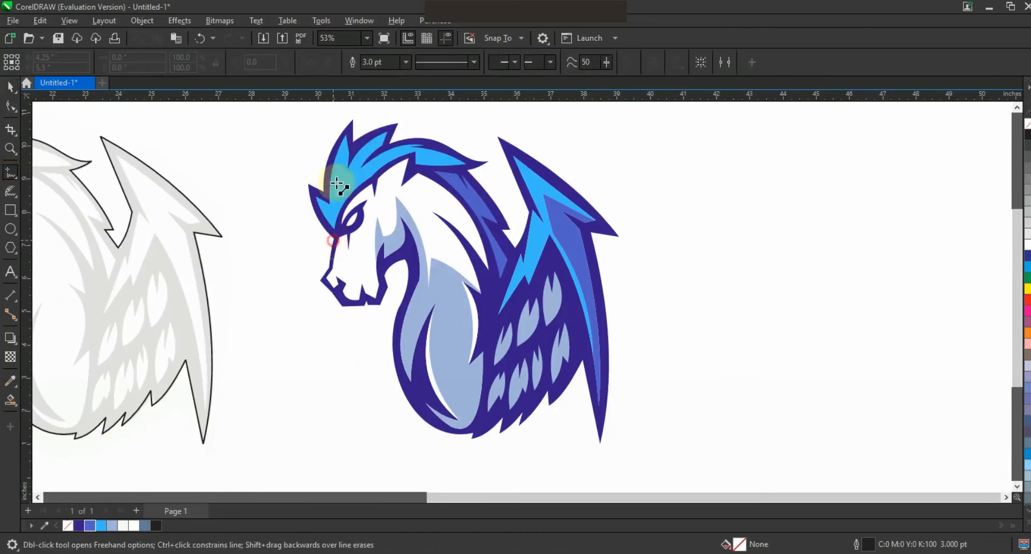
double_click(339, 165)
double_click(343, 186)
click(471, 163)
Convert the mane shading line to curves and bend its front and long rear segments to follow the mane.
click(11, 105)
drag(333, 208, 332, 208)
key(ctrl+z)
drag(614, 294, 295, 136)
click(197, 63)
drag(334, 209, 332, 208)
drag(402, 172, 402, 155)
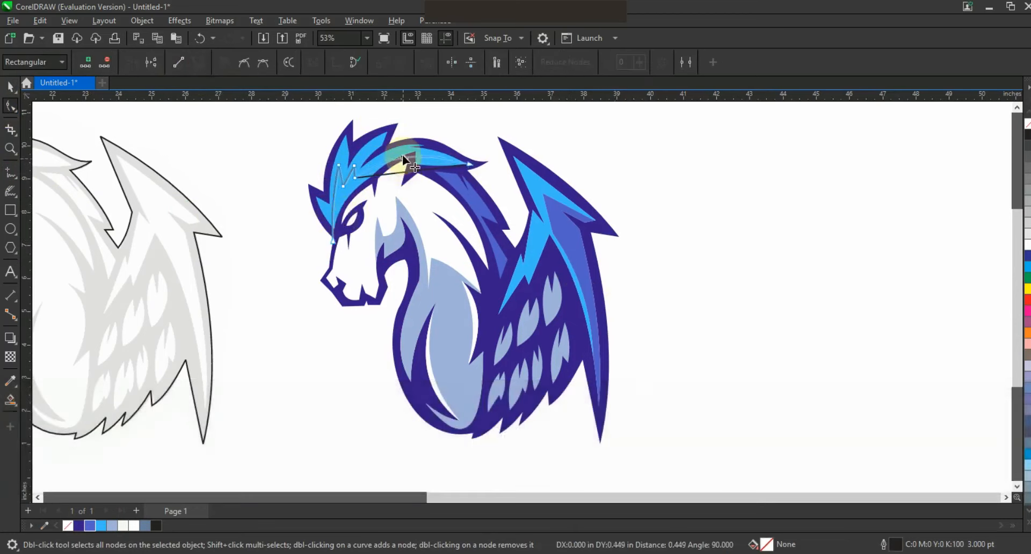
Smart Fill the lower mane areas with medium blue #505ECB and delete the traced shading line.
click(8, 395)
click(351, 190)
click(423, 160)
click(10, 87)
shift+click(338, 195)
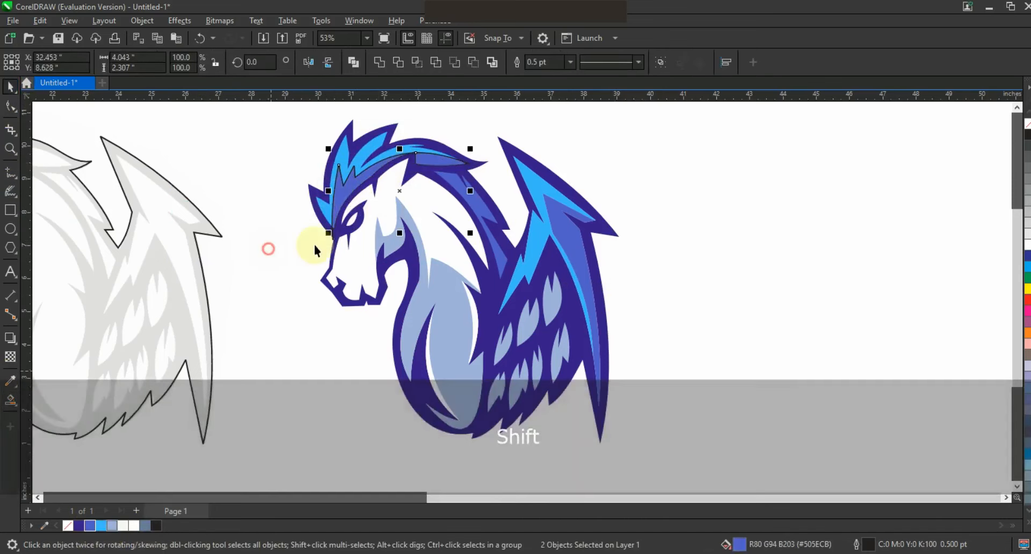
key(Delete)
click(310, 267)
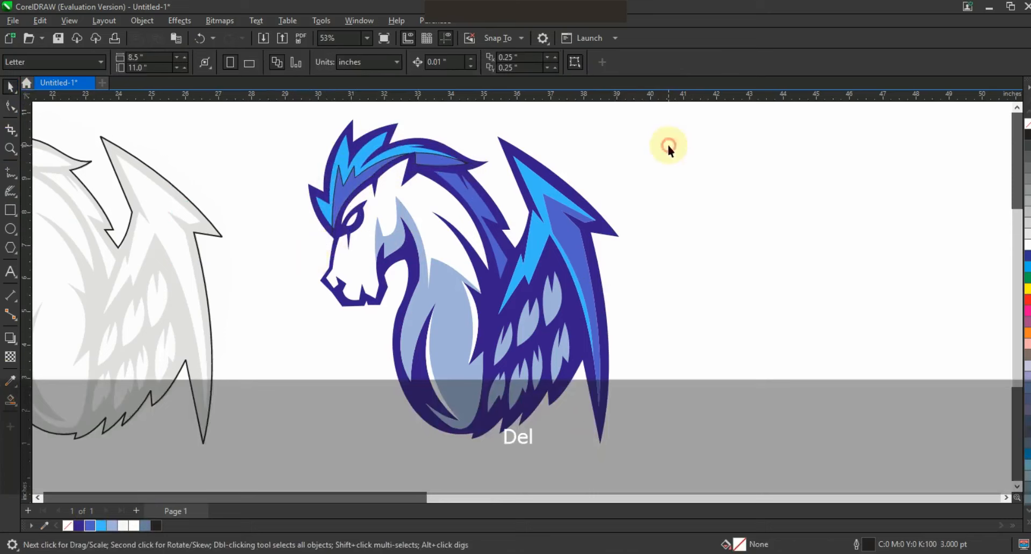
Trace a shading line of straight segments around the horse's eye and down to the cheek.
click(11, 172)
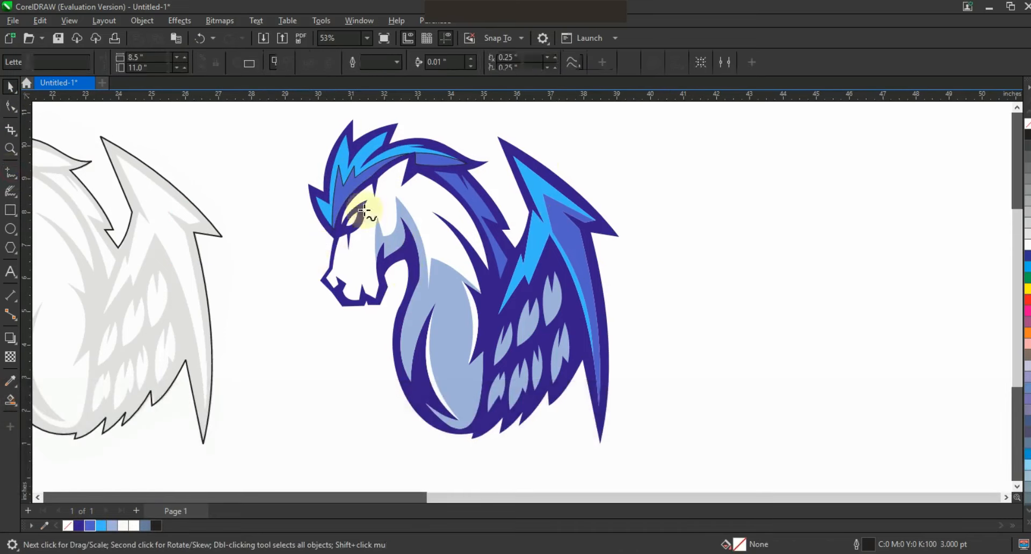
click(355, 197)
double_click(372, 197)
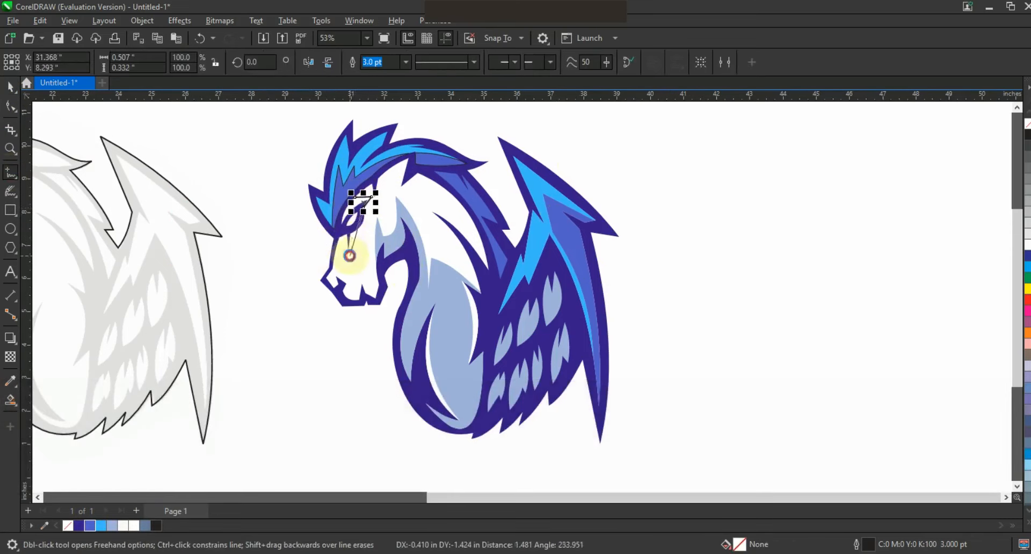
Bend the segments of the eye shading line to curve around the eye socket.
key(F10)
key(shift+F2)
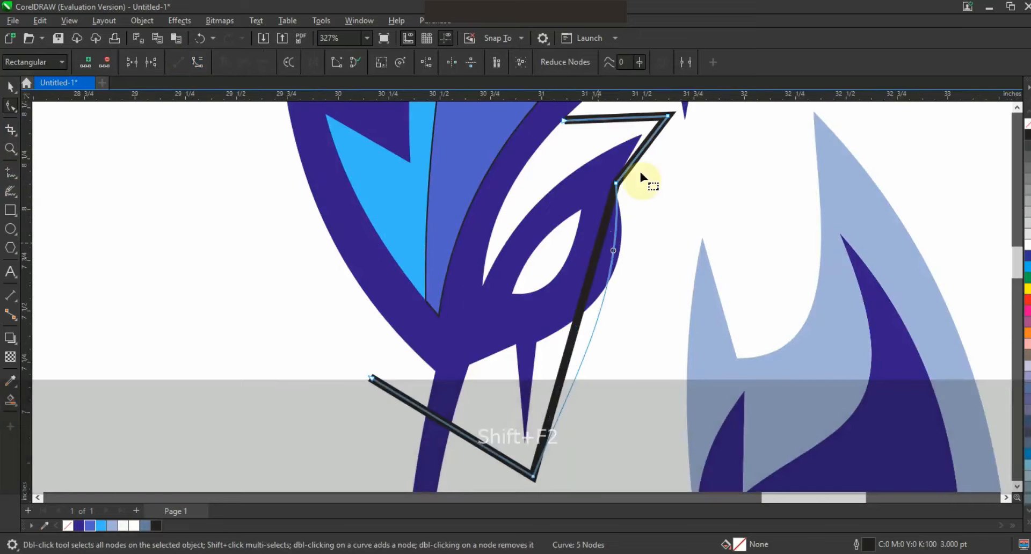
drag(572, 394, 566, 381)
drag(477, 444, 477, 409)
drag(640, 155, 651, 160)
Smart Fill the area around the eye, color it light blue #9FB2DA and delete the traced shading line.
click(10, 399)
click(616, 271)
click(10, 87)
click(112, 526)
key(F3)
key(F3)
click(407, 368)
key(Delete)
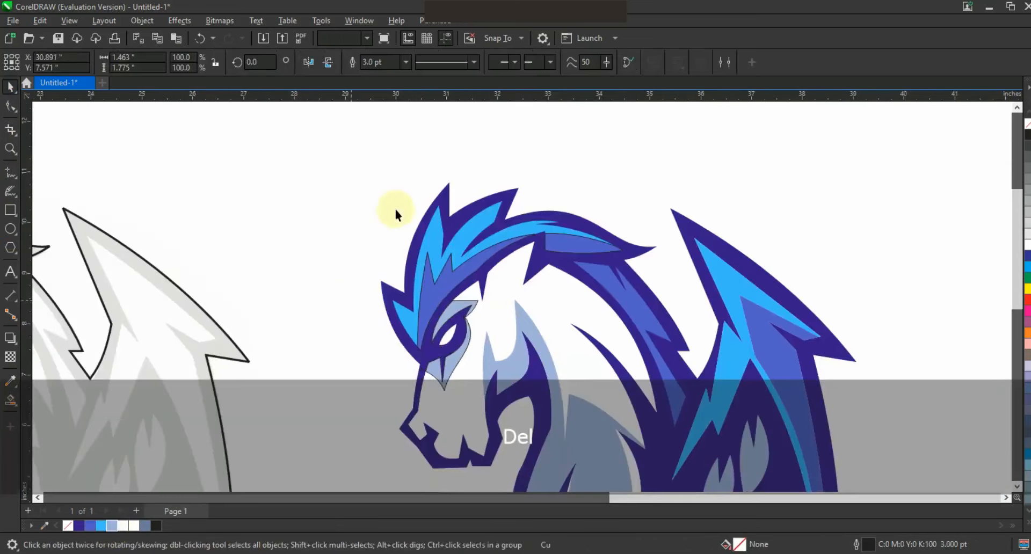
Delete the black outline tracing around the faded sketch.
key(F3)
click(322, 296)
key(Delete)
Place a copy of the whole colored mascot about 10.4 inches to the right of the original.
drag(349, 330, 830, 171)
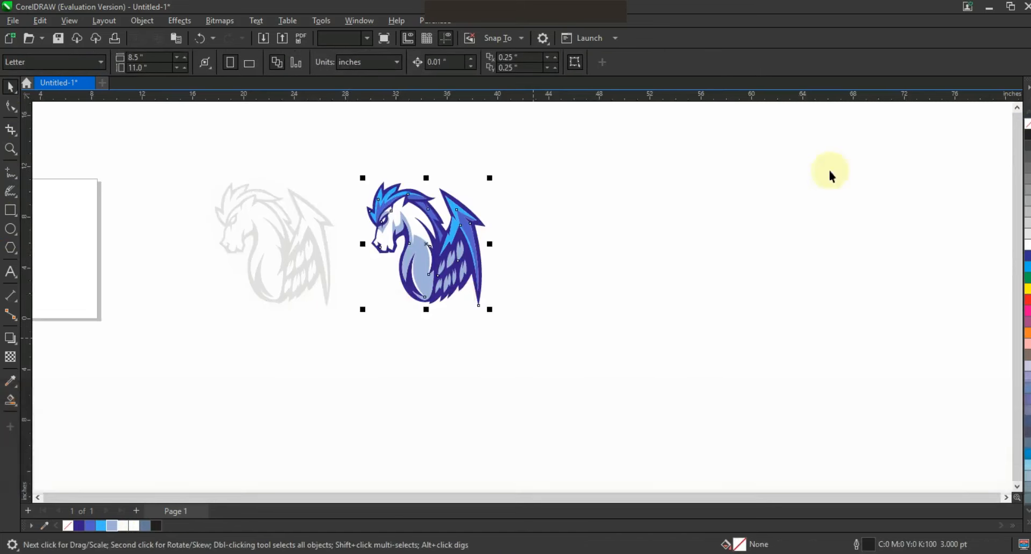
drag(451, 260, 627, 299)
Select the light blue throat-and-chest shading and the eye shading in the mascot copy.
key(shift+F2)
key(Escape)
click(677, 320)
shift+click(586, 253)
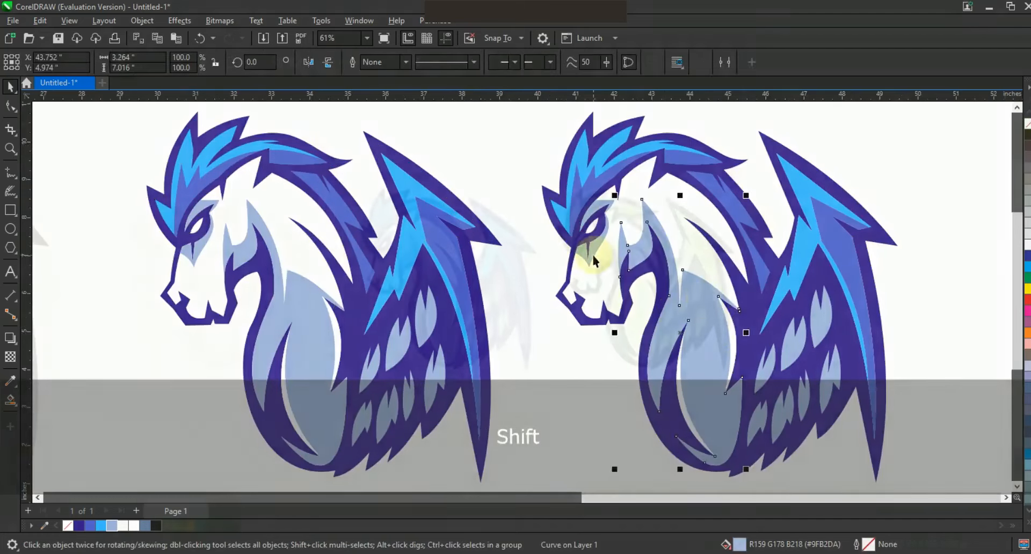